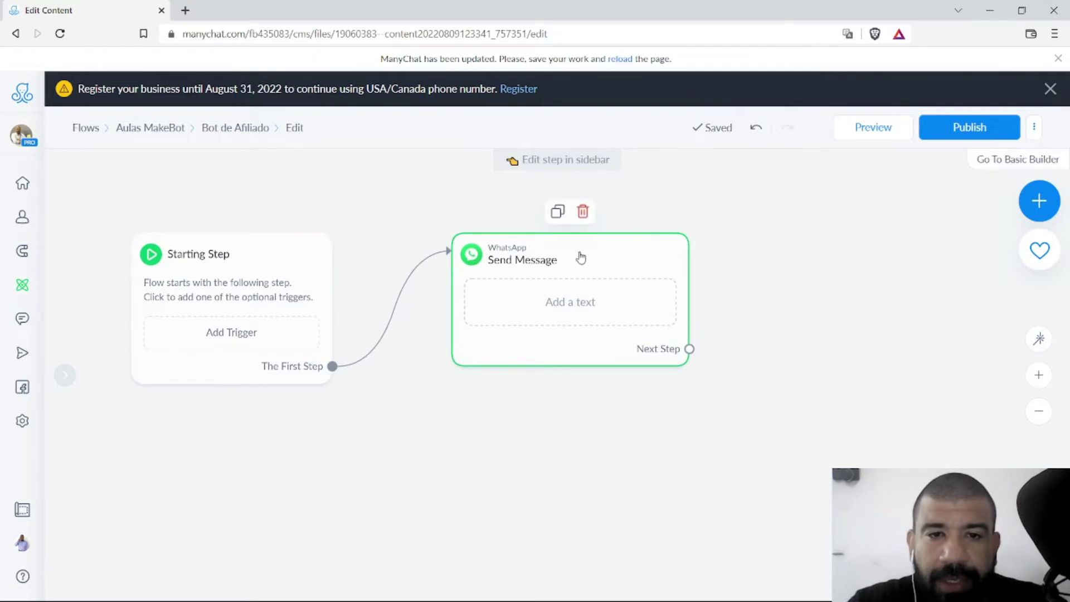
Step: Start the WhatsApp message text with "Olá", the First Name field and ", tudo bem?"
{"action": "left_click", "coordinate": [176, 292]}
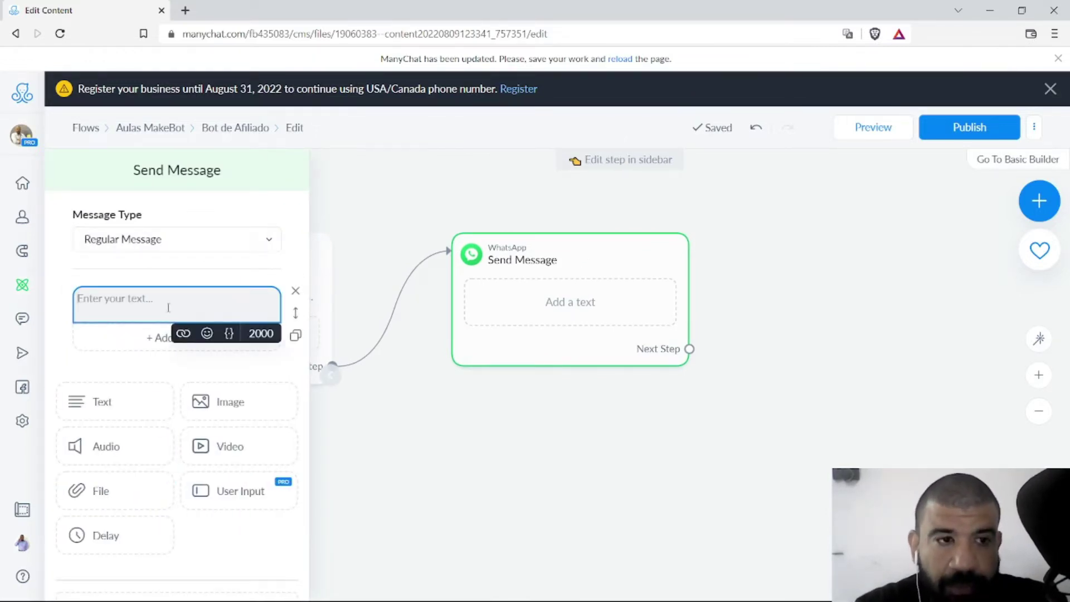
{"action": "type", "text": "Olá"}
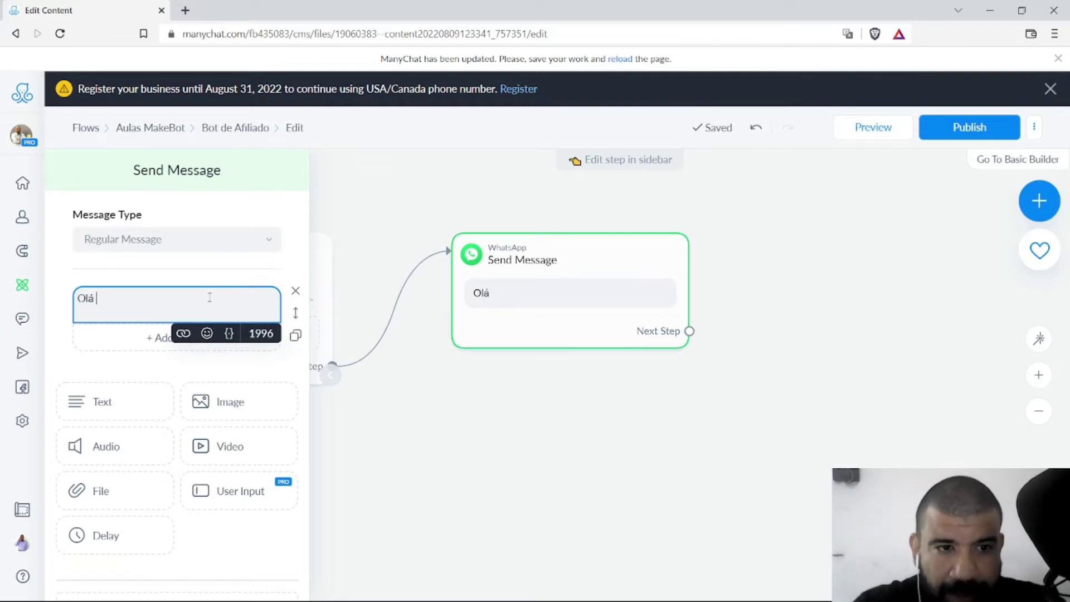
{"action": "left_click", "coordinate": [228, 334]}
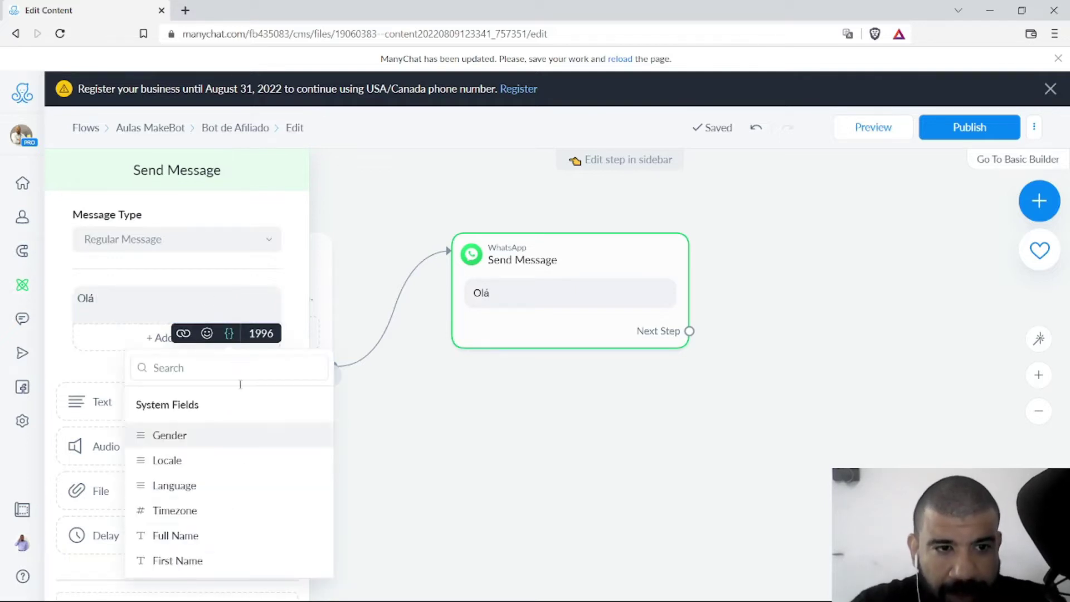
{"action": "left_click", "coordinate": [176, 561]}
{"action": "type", "text": ", tudo bem?"}
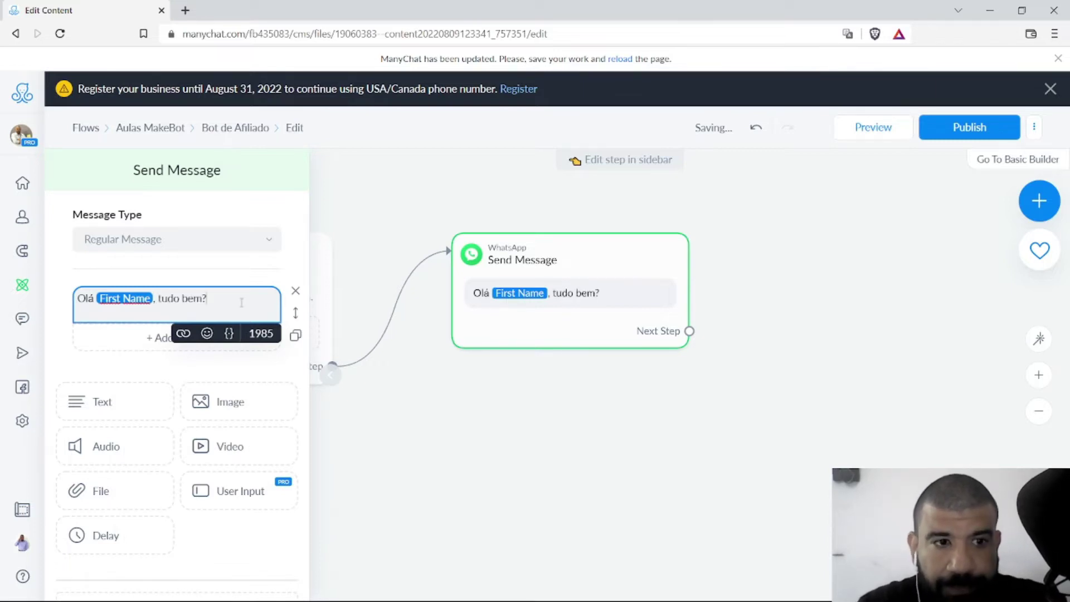
Step: Add a second paragraph to the message reading "Que bom ver você por aqui", separated by a blank line
{"action": "key", "text": "Return"}
{"action": "key", "text": "Return"}
{"action": "type", "text": "Que bom ver você p"}
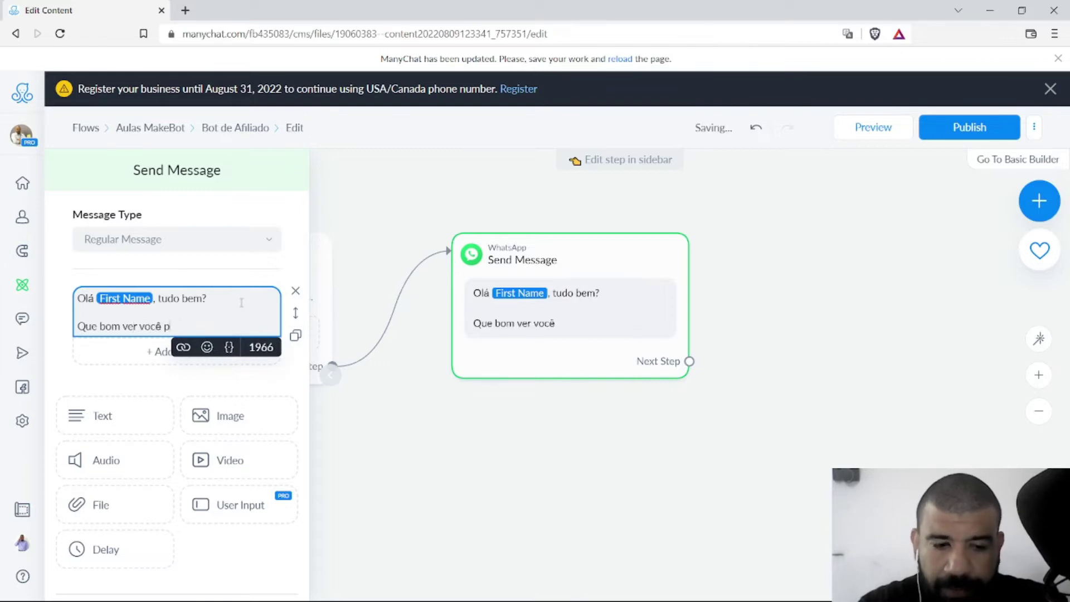
{"action": "type", "text": "or aqui"}
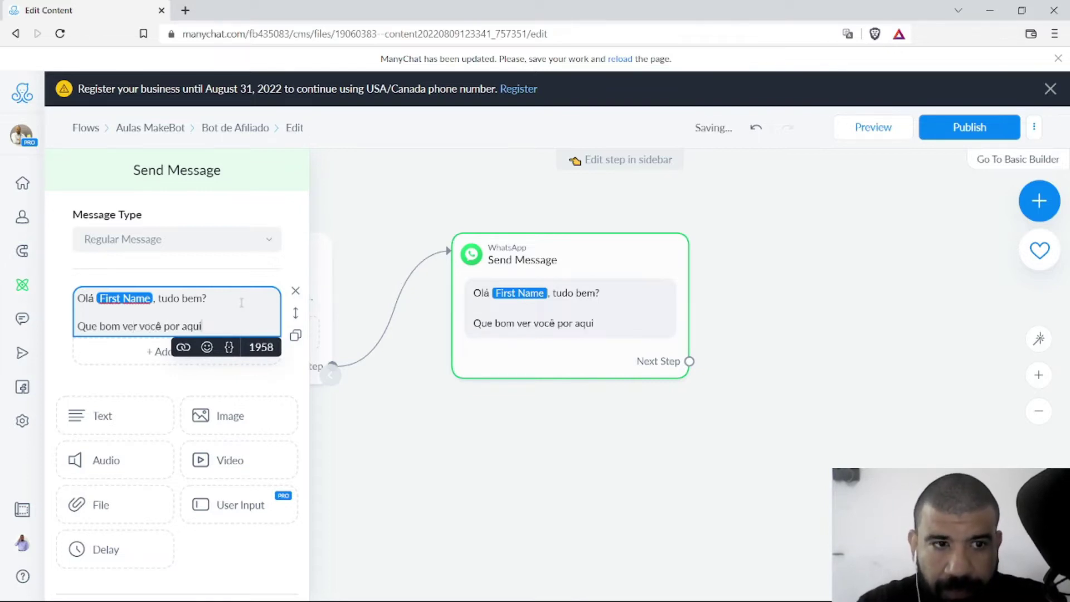
Step: Replace "ver você por aqui" in the second paragraph with "er mais uma pessoa apaixonada por orquídeas por aqui."
{"action": "key", "text": "shift+Home"}
{"action": "key", "text": "ctrl+shift+Right"}
{"action": "key", "text": "ctrl+shift+Right"}
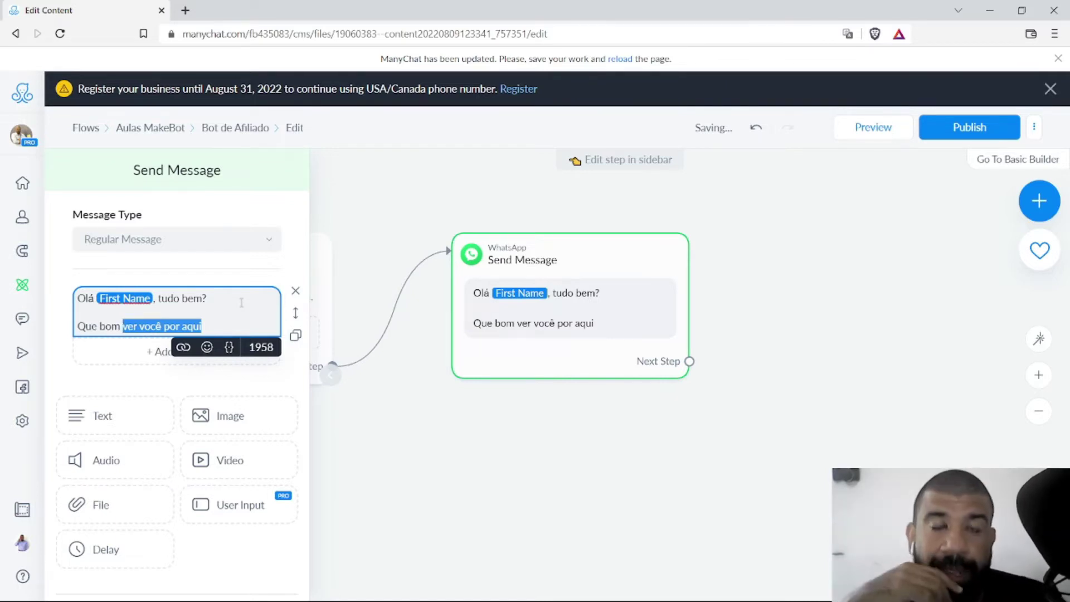
{"action": "key", "text": "alt+Tab"}
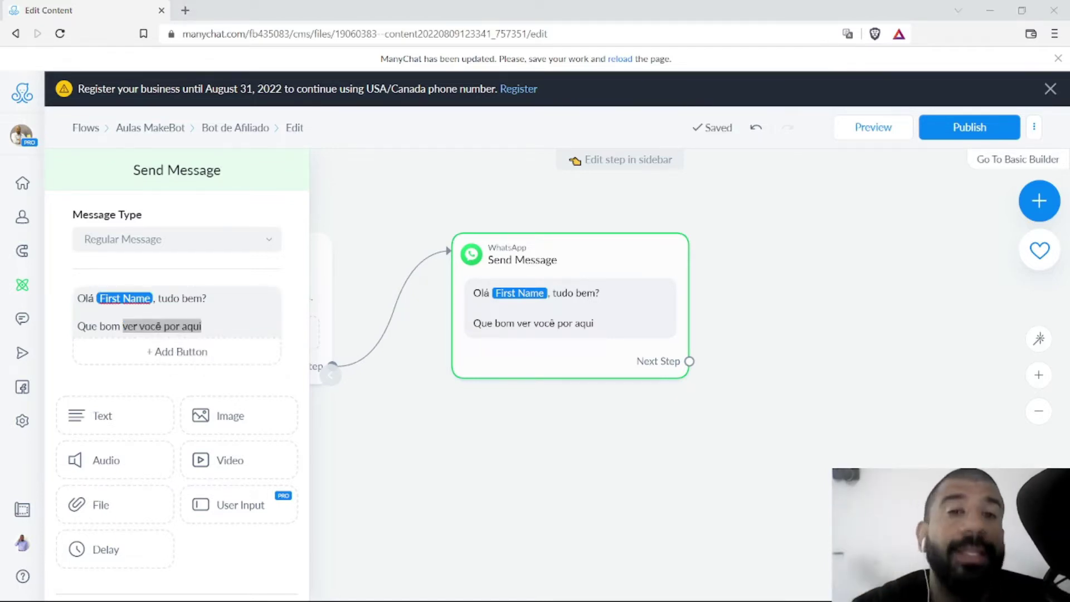
{"action": "key", "text": "alt+Tab"}
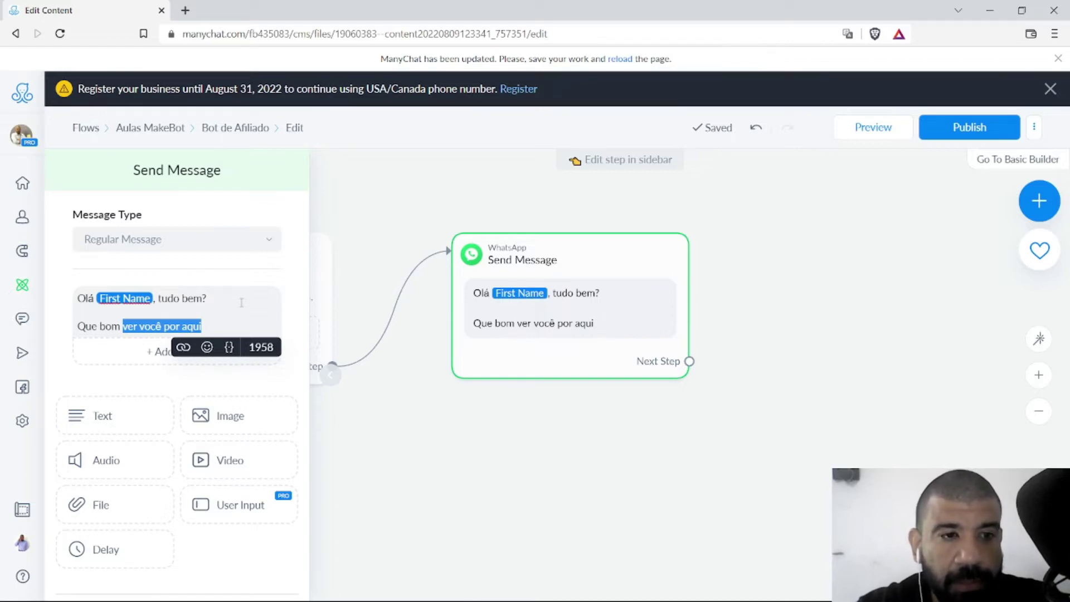
{"action": "type", "text": "er mais "}
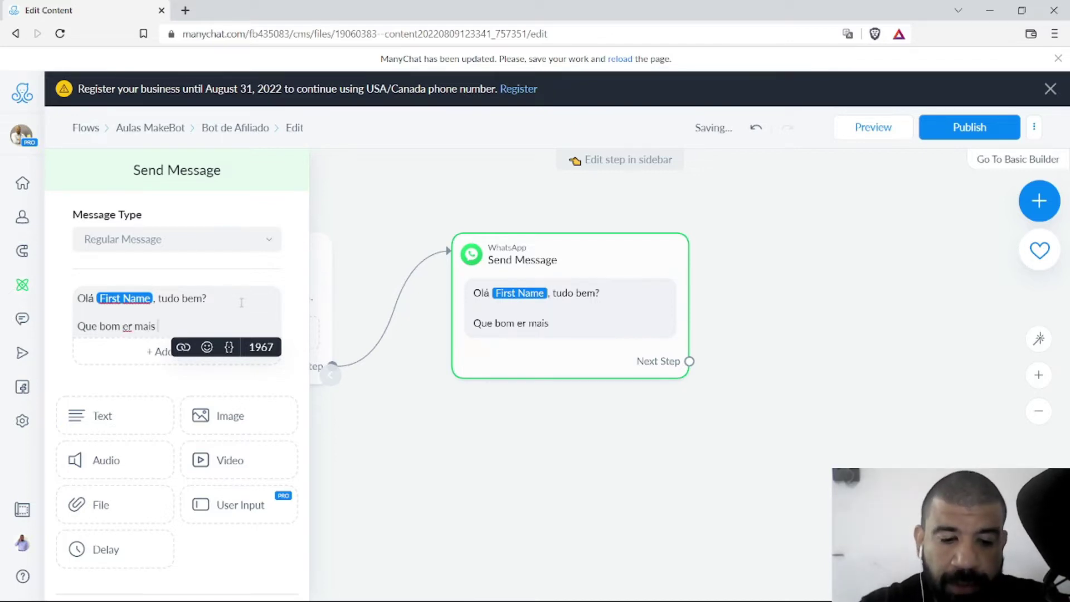
{"action": "type", "text": "uma pessoa"}
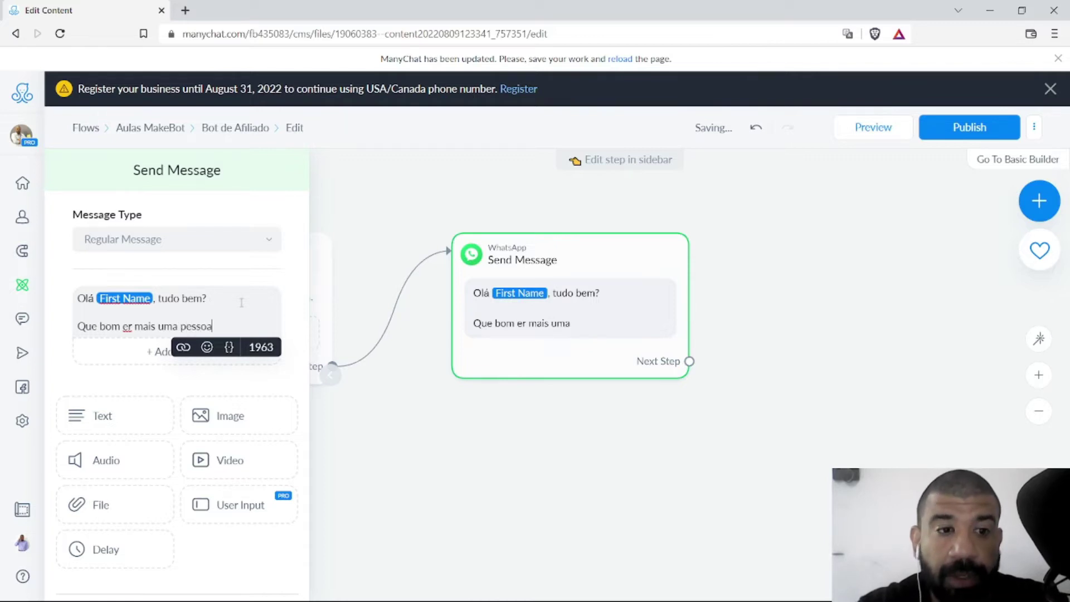
{"action": "type", "text": " apaixonada por orquídeas por aqui."}
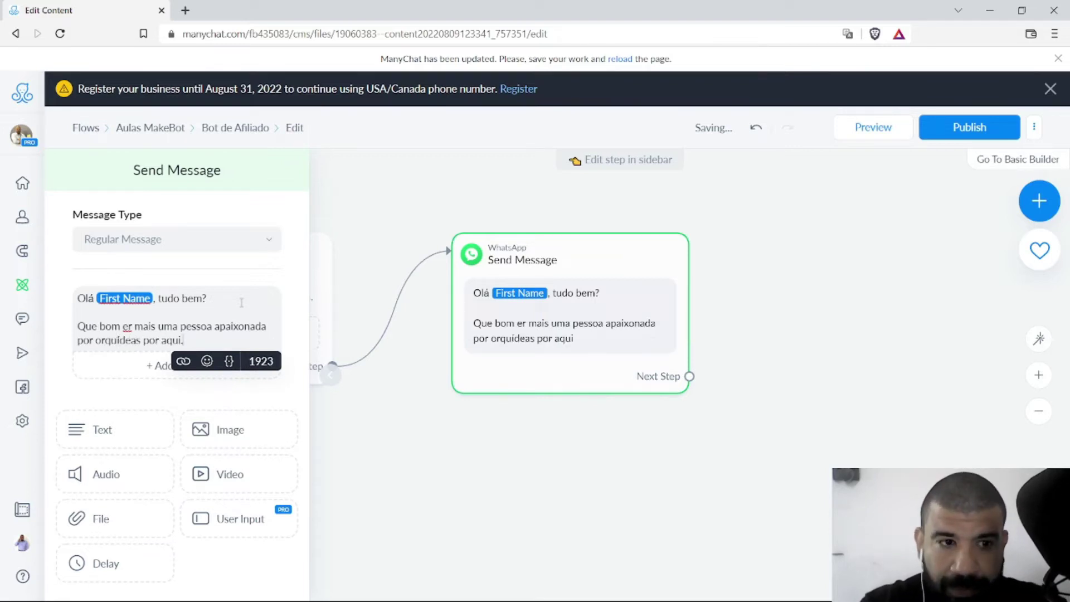
Step: Add the paragraph "Estamos nos tornando um grande comunidade." and correct "er" to "ver" in the paragraph above
{"action": "key", "text": "Return"}
{"action": "key", "text": "Return"}
{"action": "type", "text": "Estamos nos tornando um grande cominida"}
{"action": "key", "text": "BackSpace"}
{"action": "key", "text": "BackSpace"}
{"action": "key", "text": "BackSpace"}
{"action": "type", "text": "unidade"}
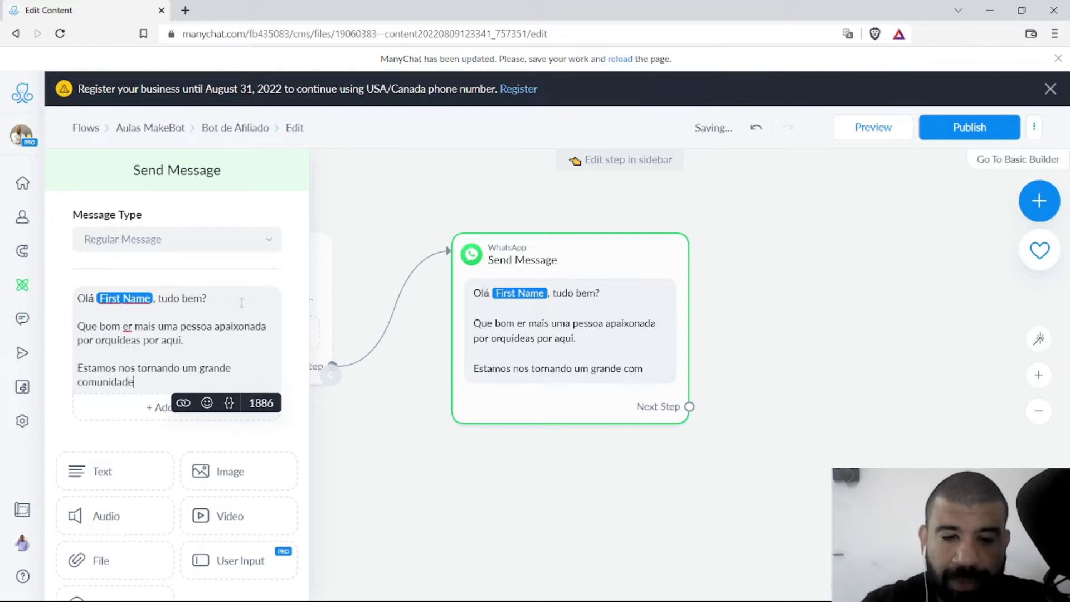
{"action": "type", "text": "."}
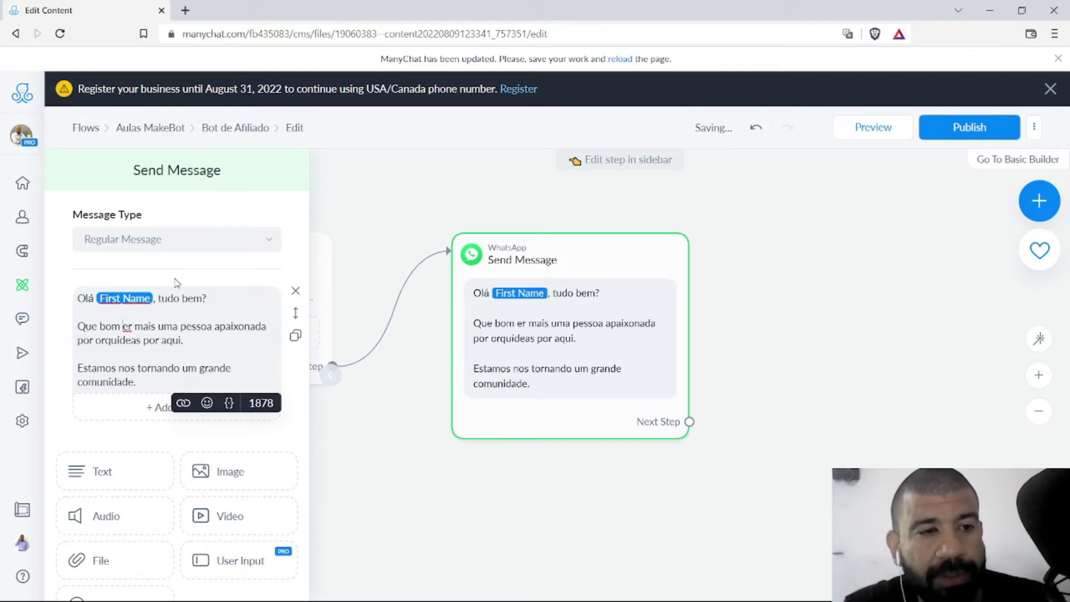
{"action": "type", "text": "v"}
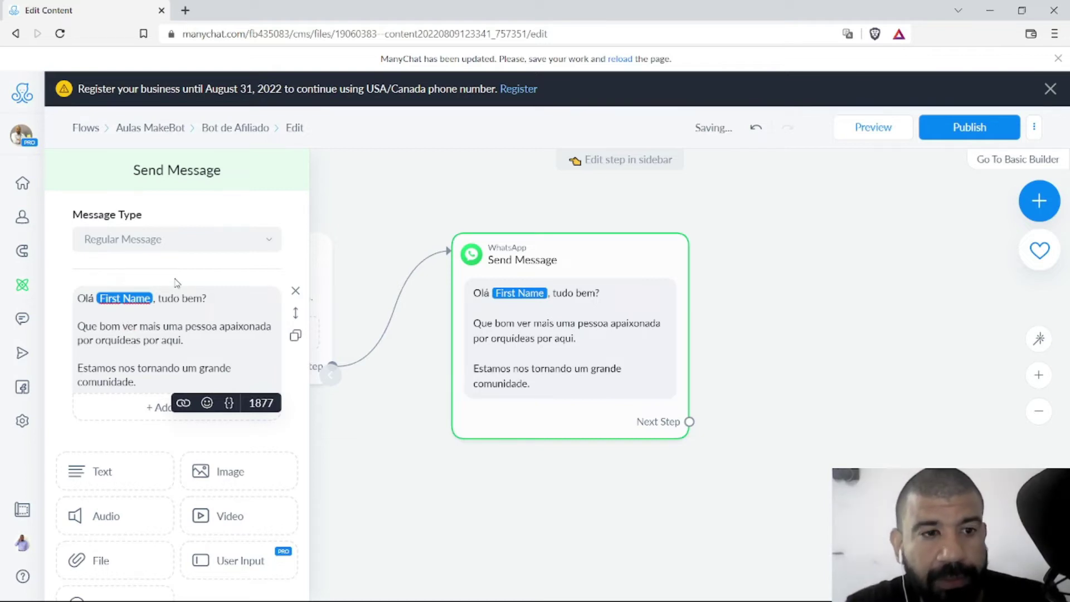
{"action": "key", "text": "ctrl+End"}
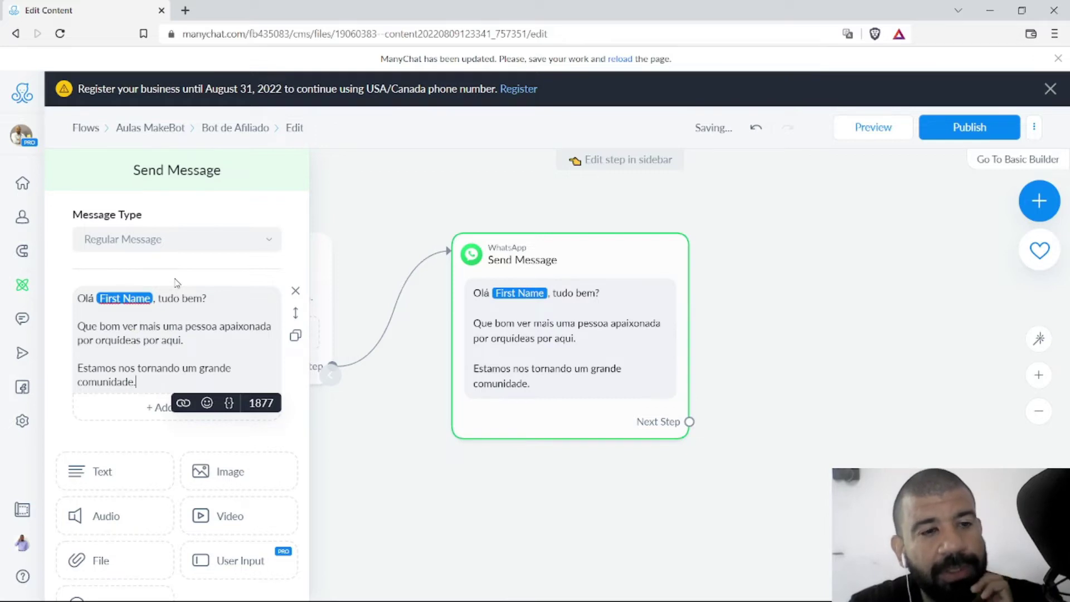
Step: Add a final paragraph to the message reading "Me fale um pouco da sua experiência em cultivo"
{"action": "key", "text": "Return"}
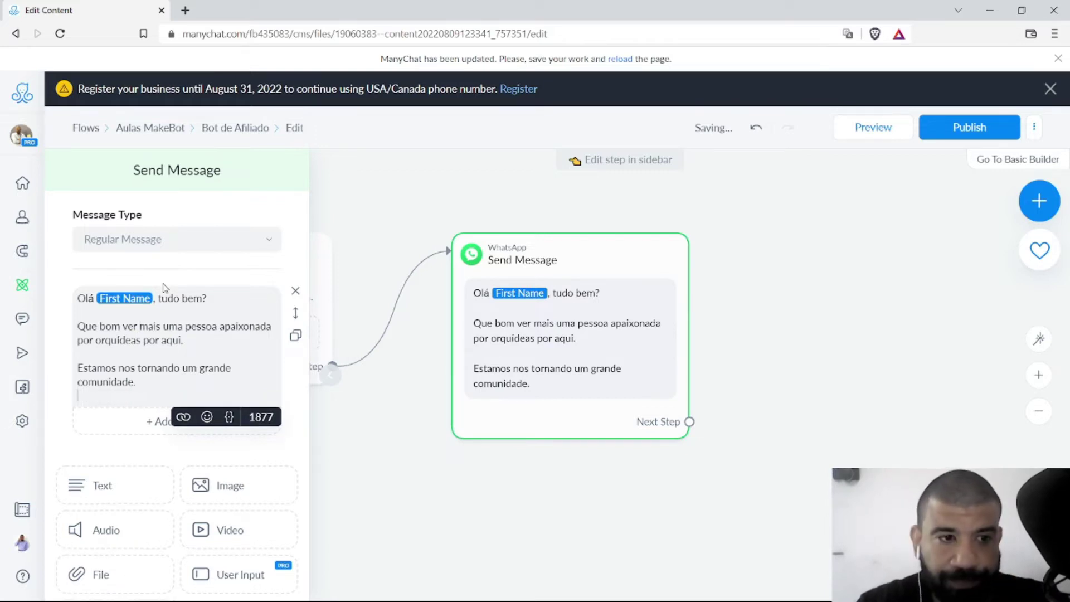
{"action": "type", "text": "Me d"}
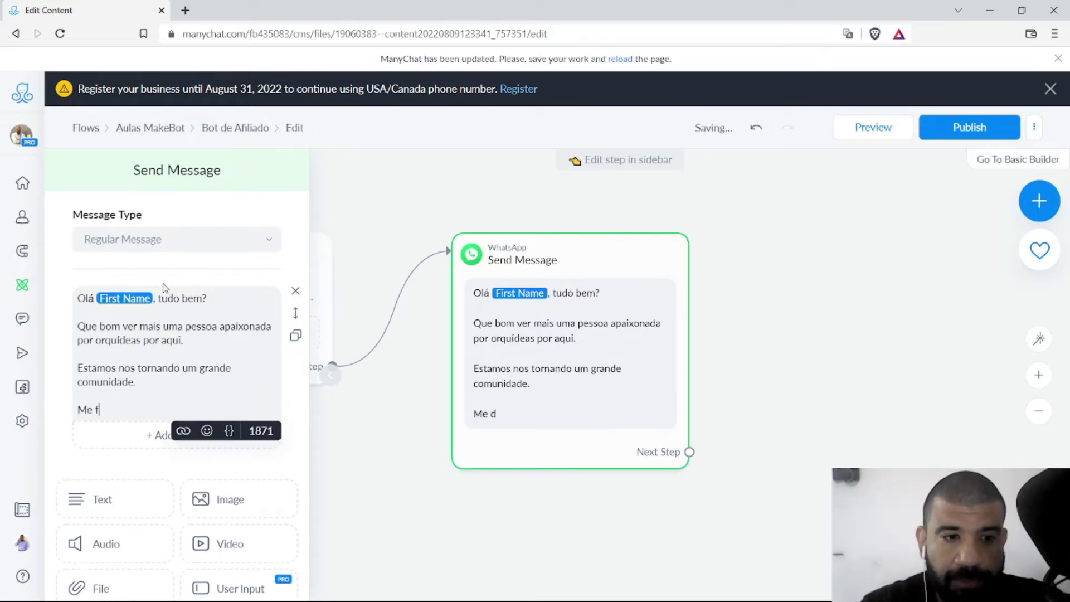
{"action": "type", "text": "ale um pouco da sua experi"}
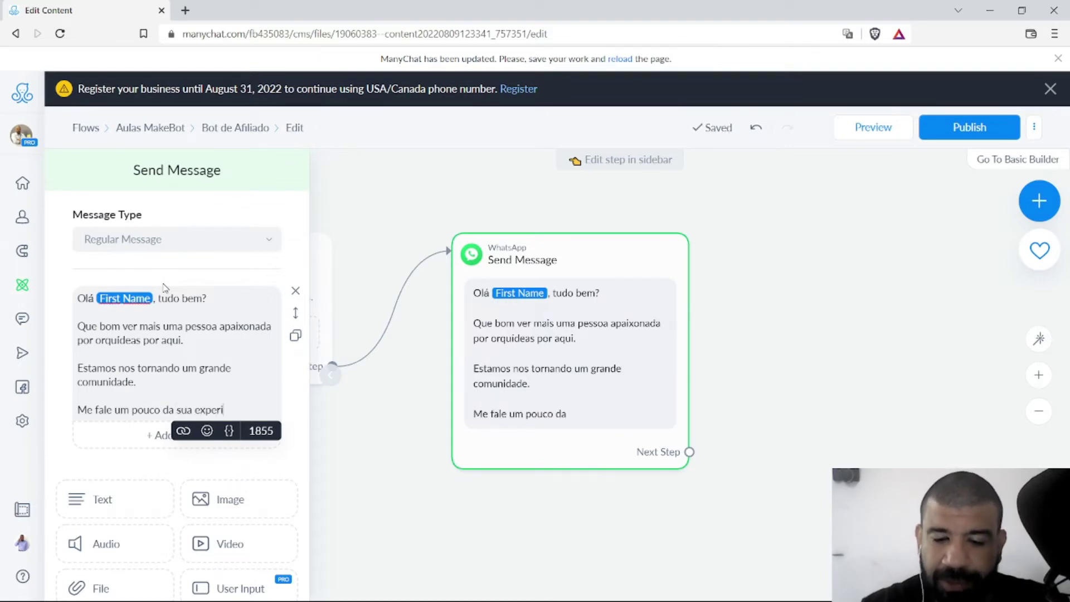
{"action": "type", "text": "i"}
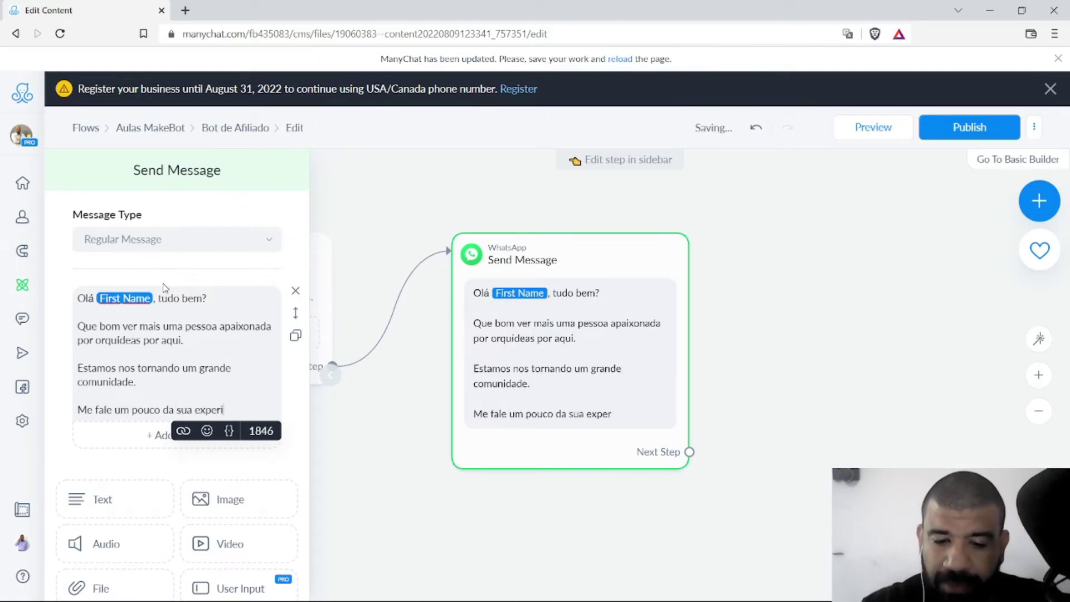
{"action": "type", "text": "ência em "}
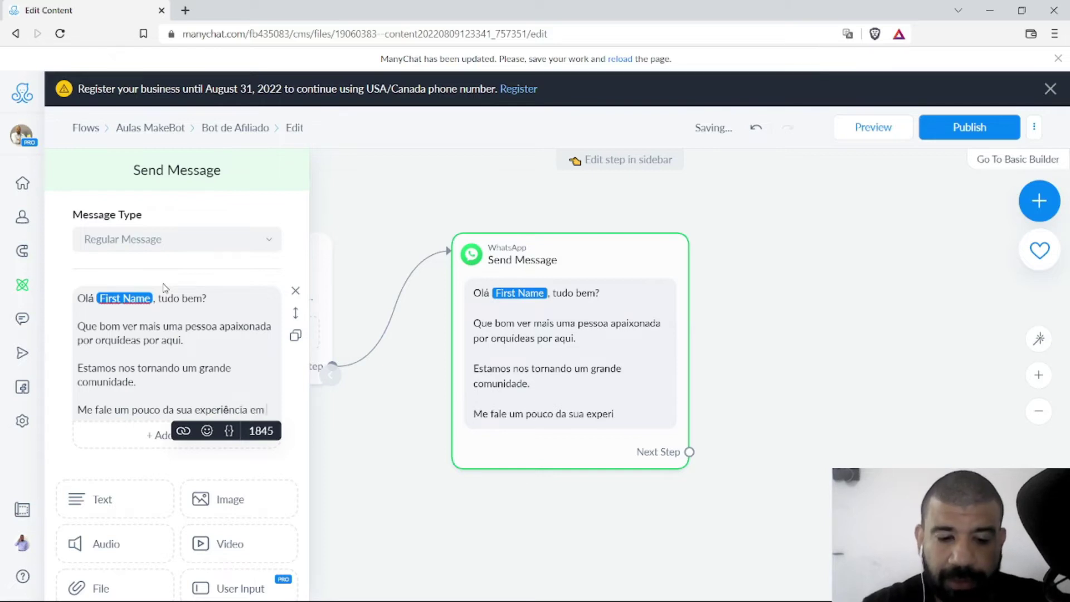
{"action": "type", "text": "ciltoivo"}
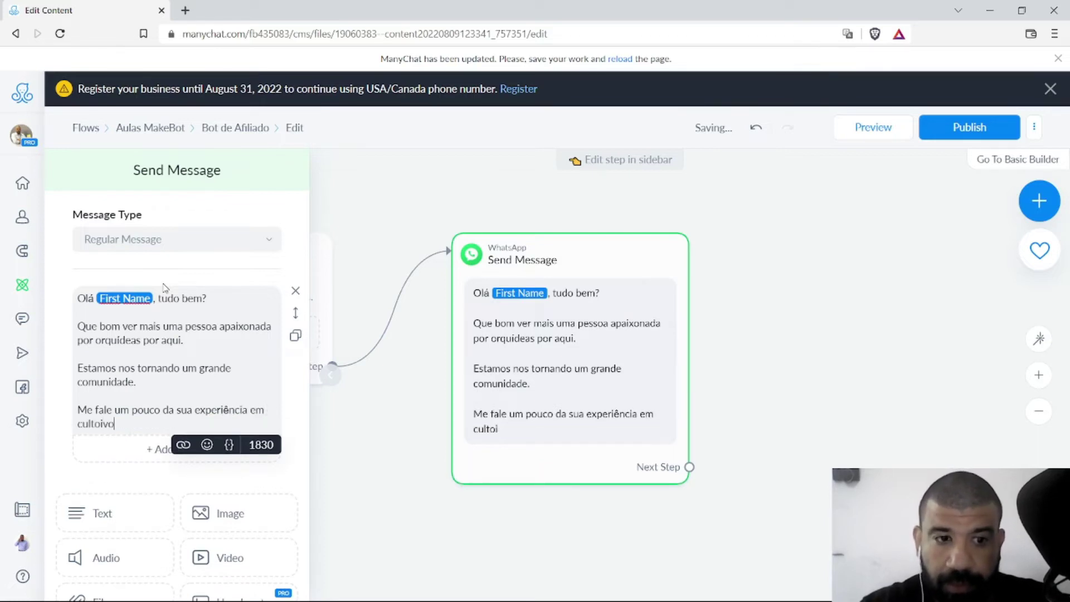
{"action": "key", "text": "Left"}
{"action": "key", "text": "Left"}
{"action": "key", "text": "Left"}
{"action": "key", "text": "BackSpace"}
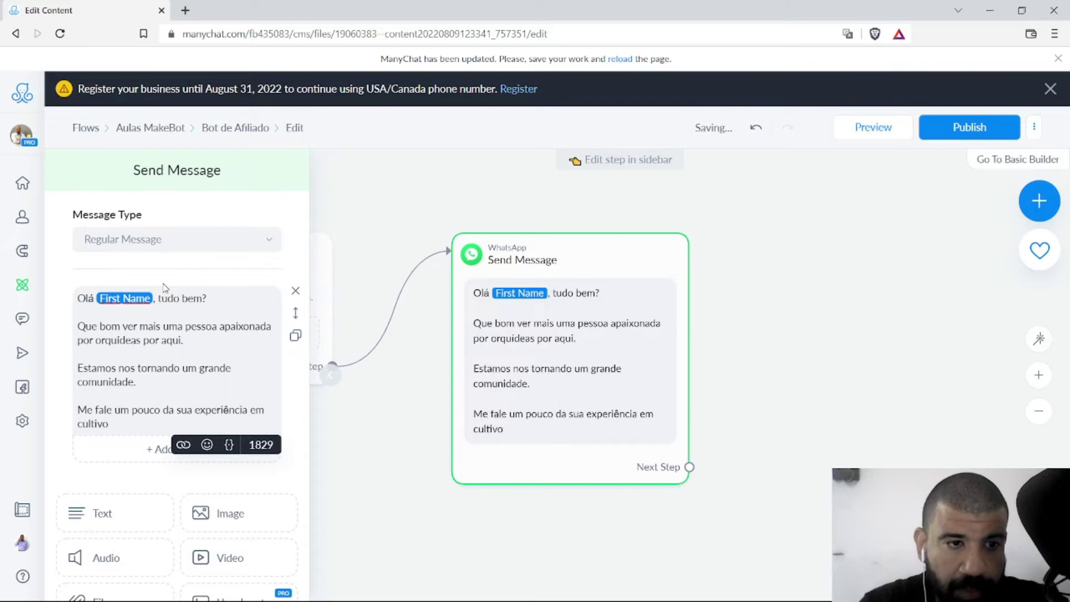
{"action": "left_click", "coordinate": [163, 488]}
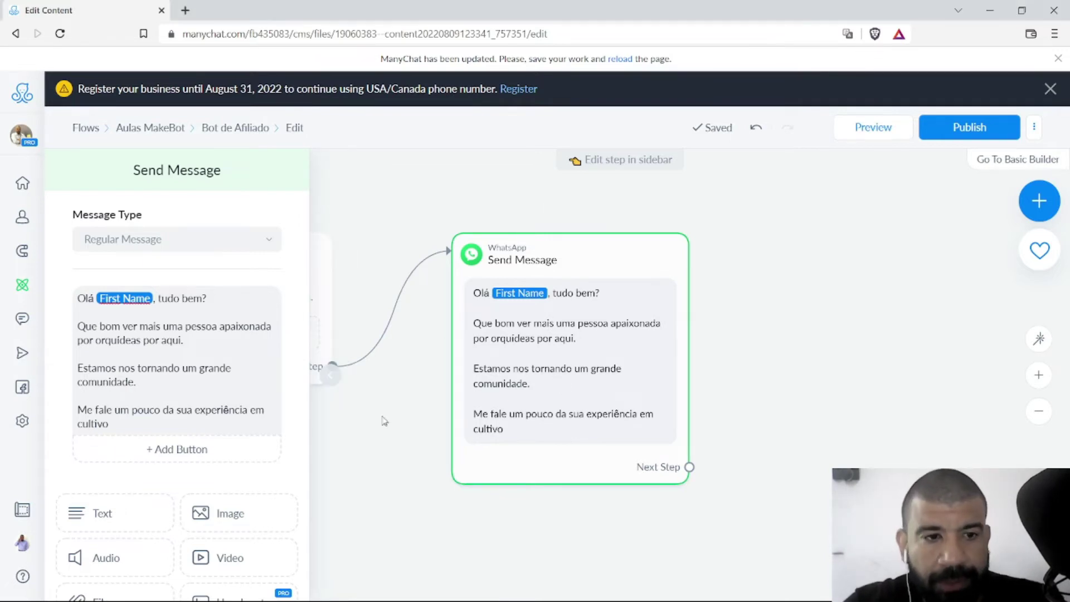
Step: Add a button titled "Não cultivo ainda" to the message
{"action": "left_click", "coordinate": [190, 450]}
{"action": "type", "text": "N"}
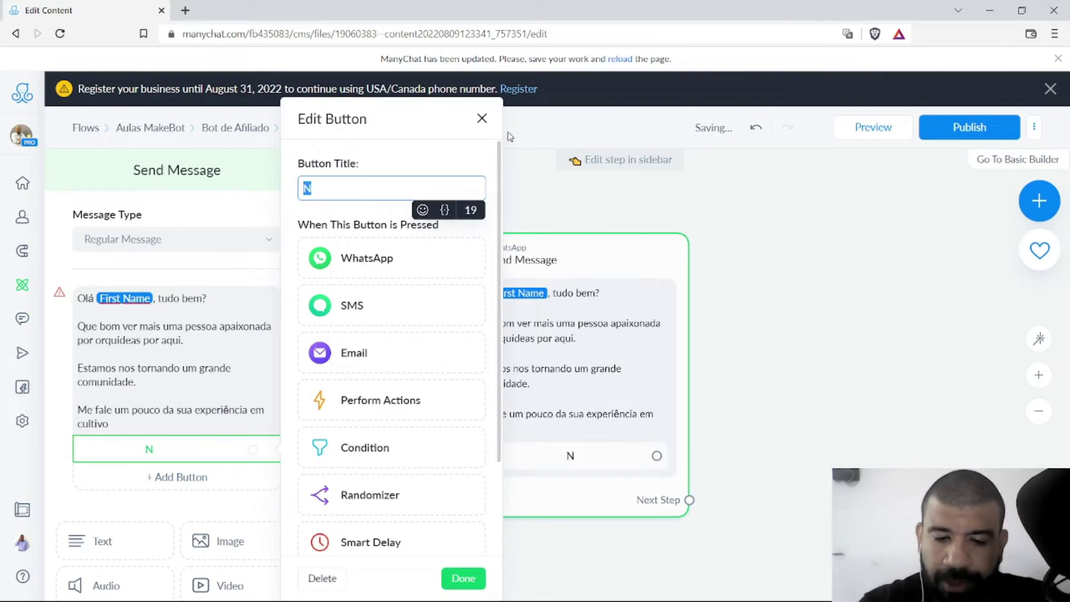
{"action": "type", "text": "ão cultovo"}
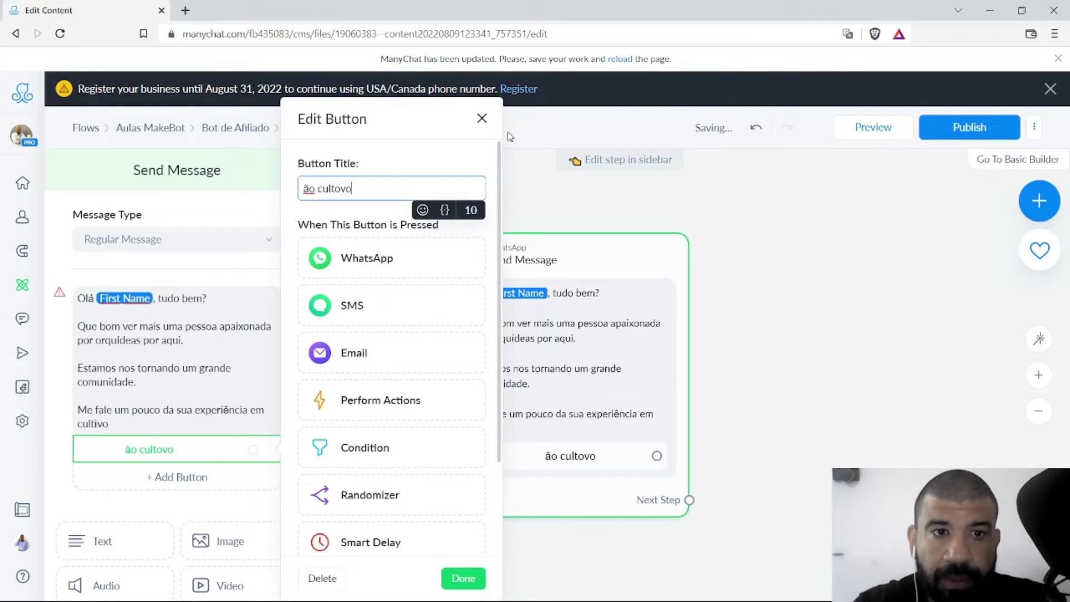
{"action": "key", "text": "Home"}
{"action": "type", "text": "N"}
{"action": "key", "text": "End"}
{"action": "key", "text": "Left"}
{"action": "key", "text": "Left"}
{"action": "key", "text": "BackSpace"}
{"action": "type", "text": "ivo ainda"}
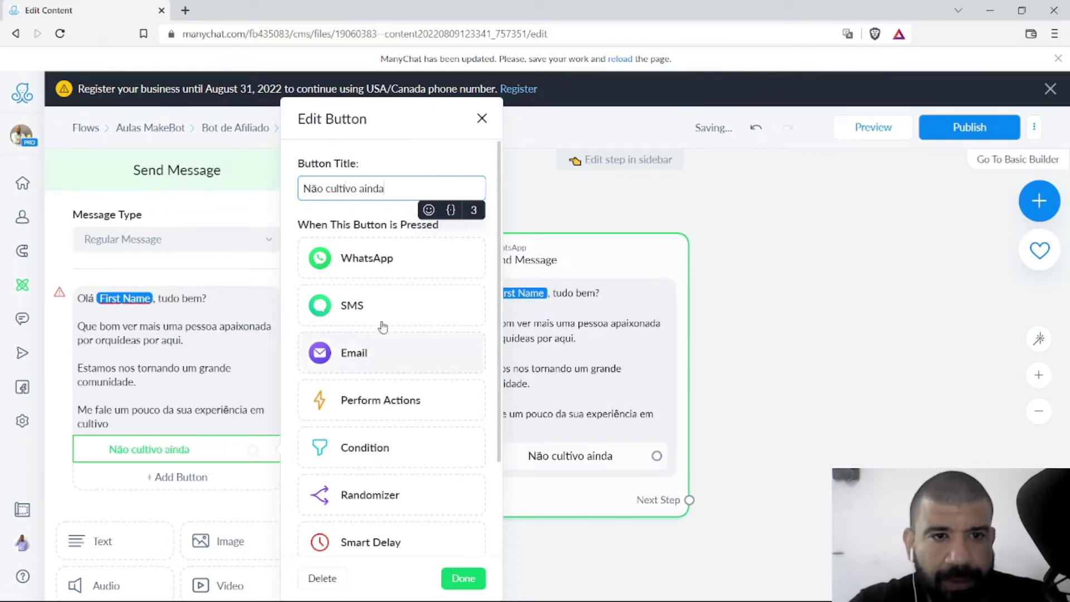
Step: Link the "Não cultivo ainda" button to a new WhatsApp message and place that block above and to the right of the first message
{"action": "left_click", "coordinate": [406, 270]}
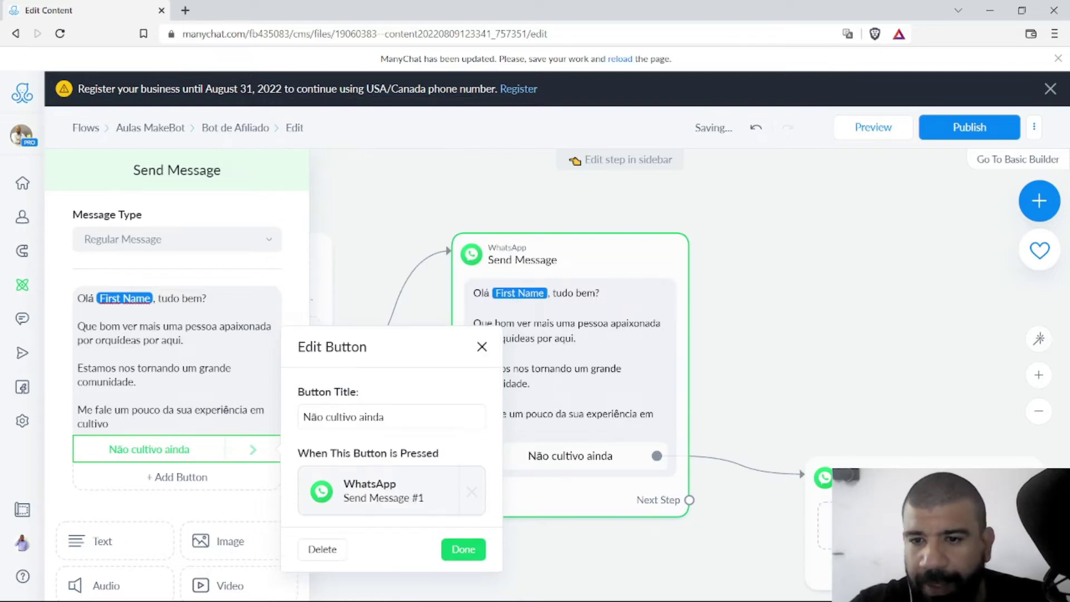
{"action": "left_click", "coordinate": [871, 247]}
{"action": "left_click_drag", "start_coordinate": [901, 486], "coordinate": [879, 210]}
Step: Write "Incentivar, mostrar facilidades, fotos e solução" as the text of the Send Message #1 block
{"action": "left_click", "coordinate": [898, 269]}
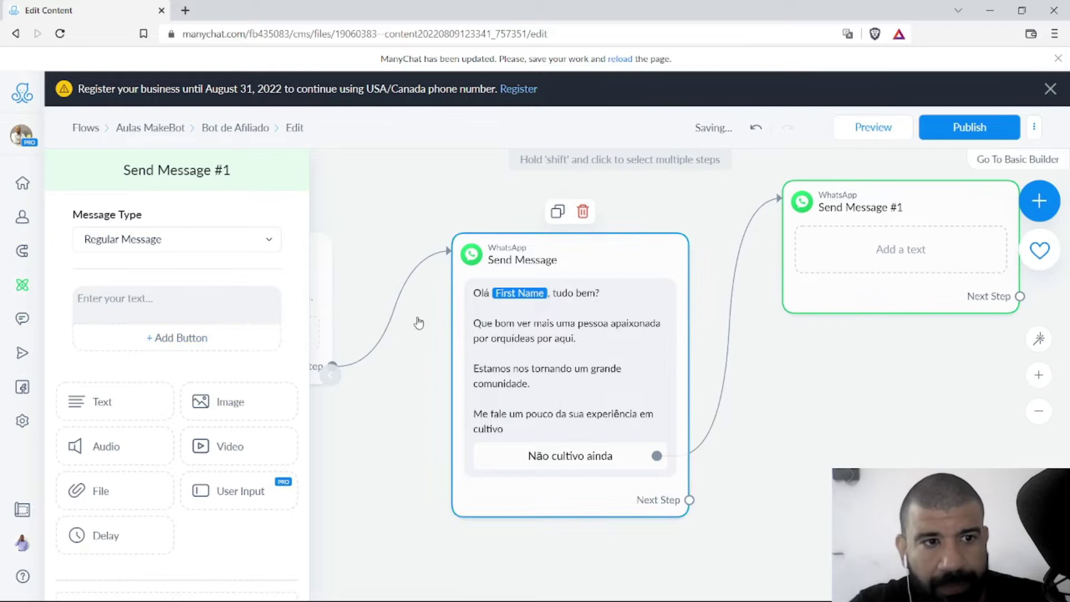
{"action": "type", "text": "Incen"}
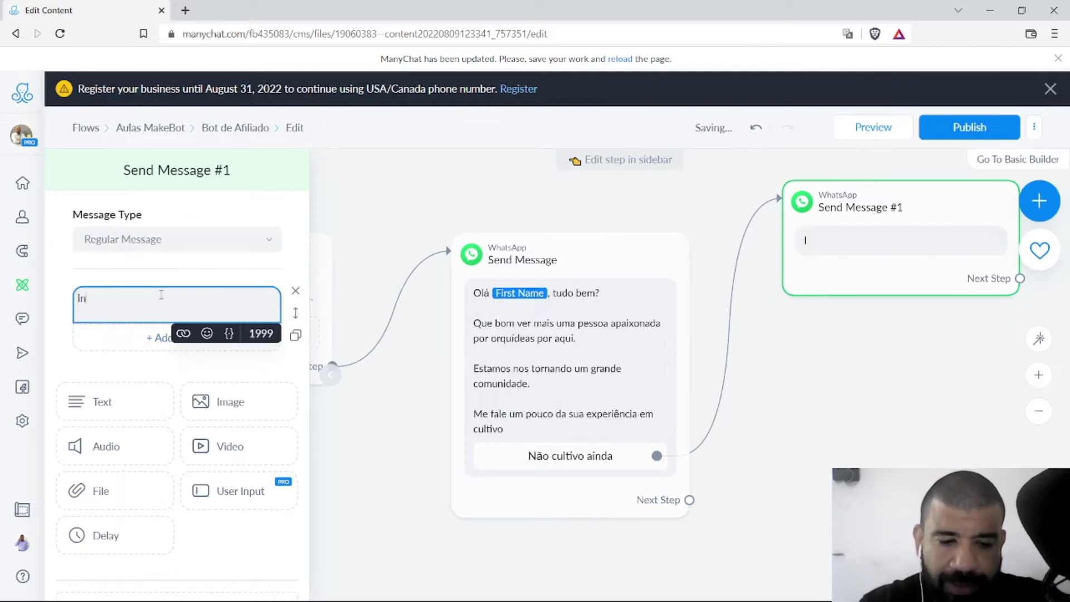
{"action": "type", "text": "tivar, mostrar "}
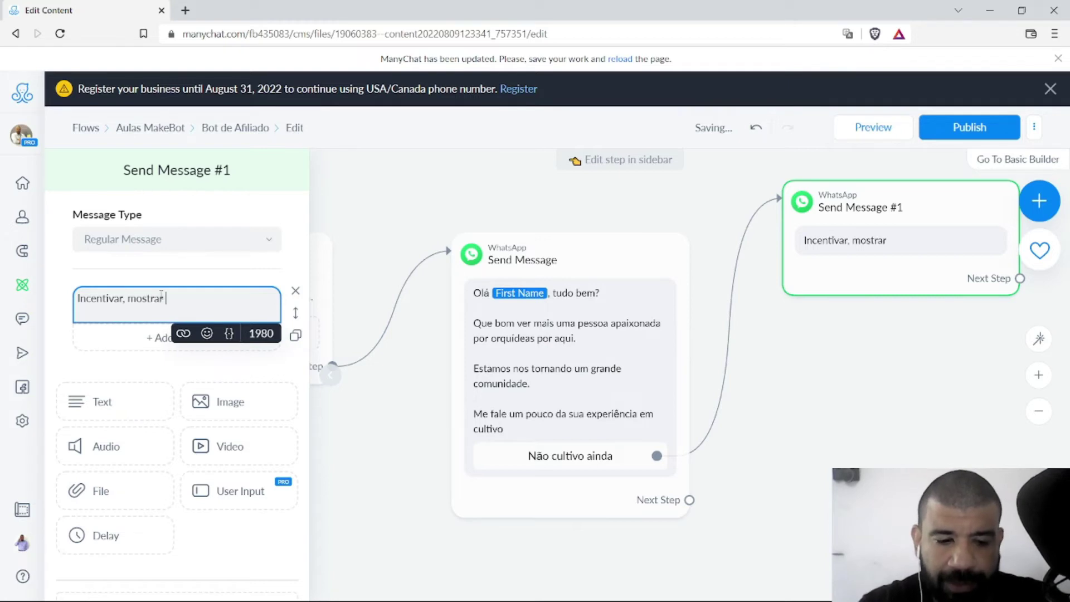
{"action": "type", "text": "faciliadades e"}
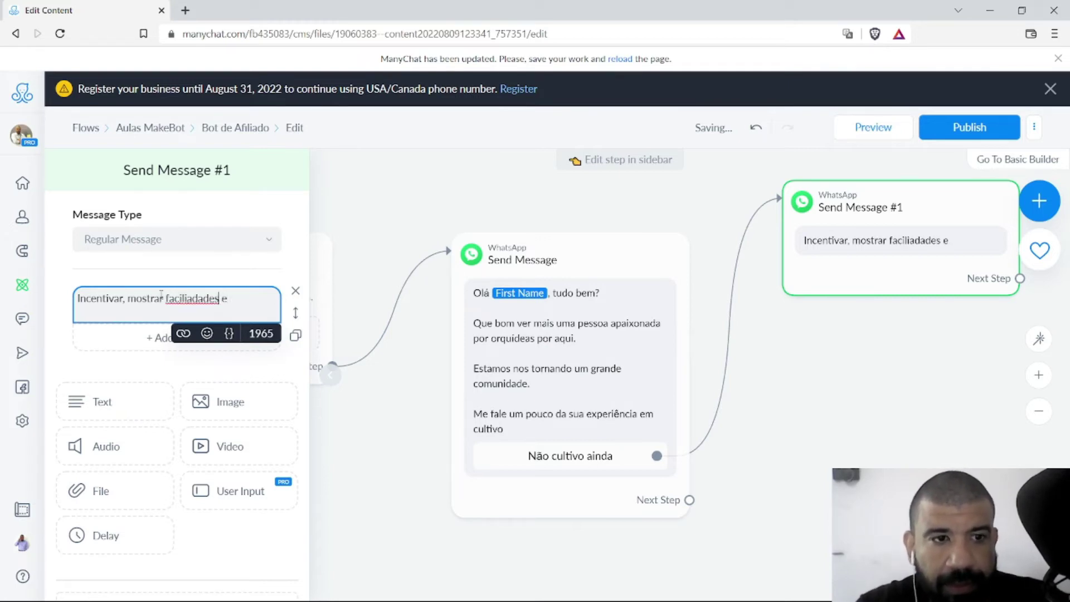
{"action": "key", "text": "BackSpace"}
{"action": "key", "text": "End"}
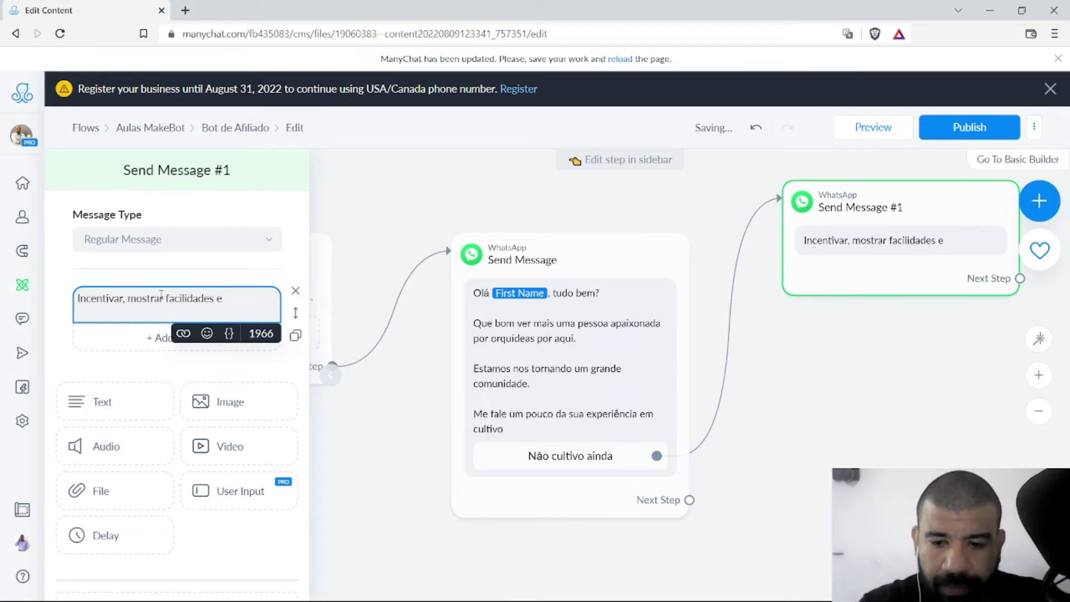
{"action": "type", "text": ", fotos e"}
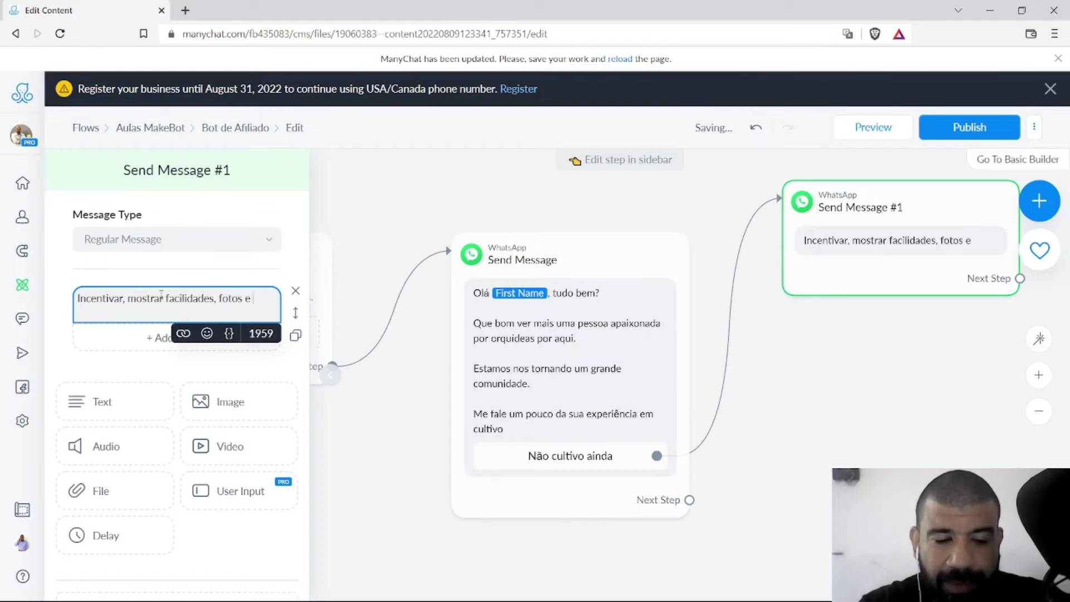
{"action": "type", "text": "solução"}
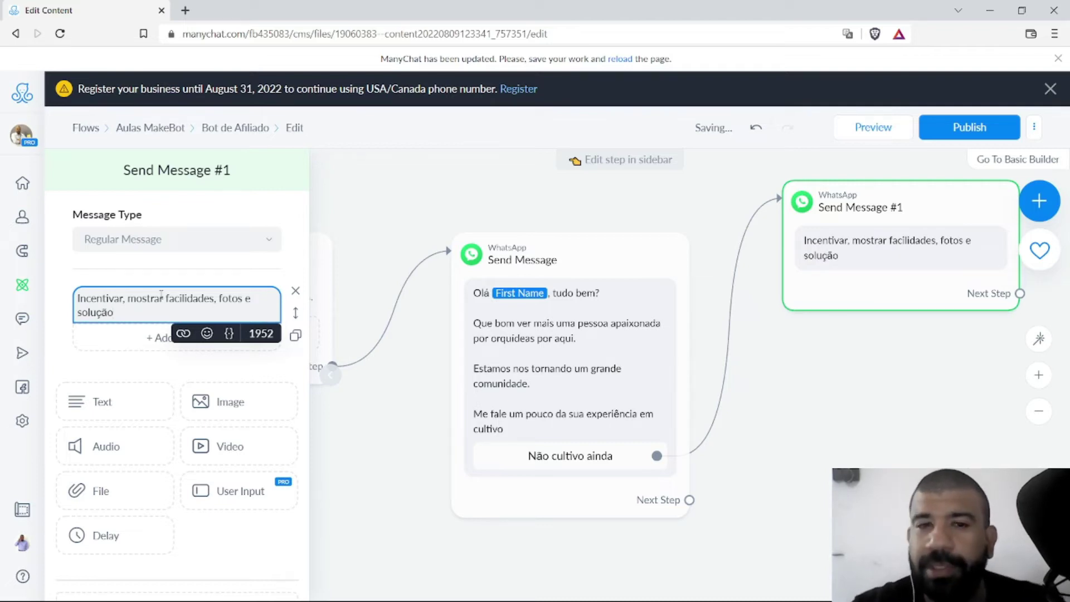
Step: Add a second button titled "Cultivo, sem saber" to the welcome message
{"action": "left_click", "coordinate": [736, 411]}
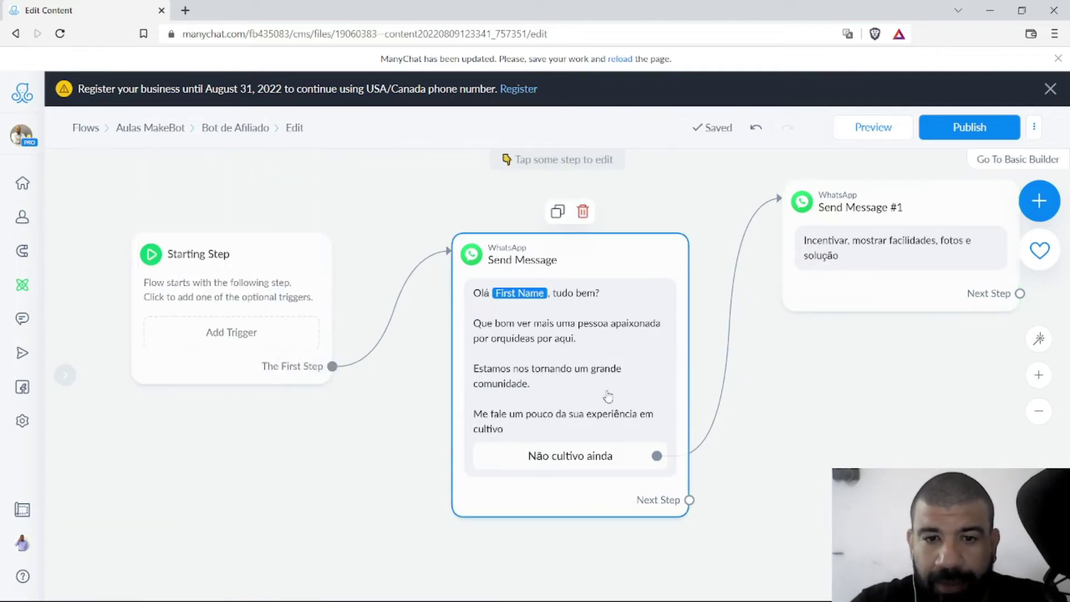
{"action": "left_click", "coordinate": [608, 397]}
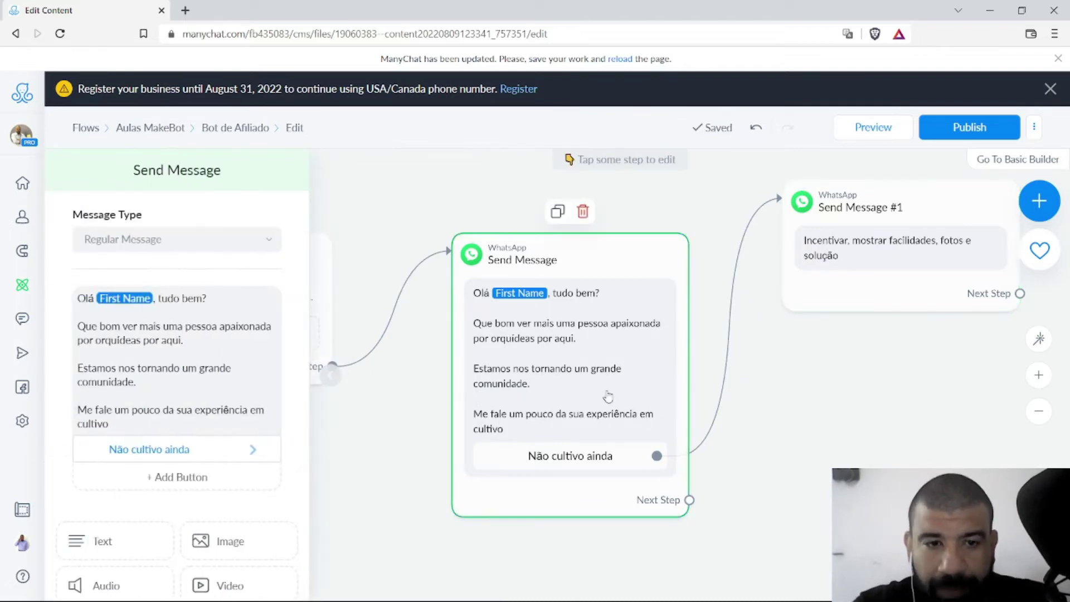
{"action": "left_click", "coordinate": [191, 478]}
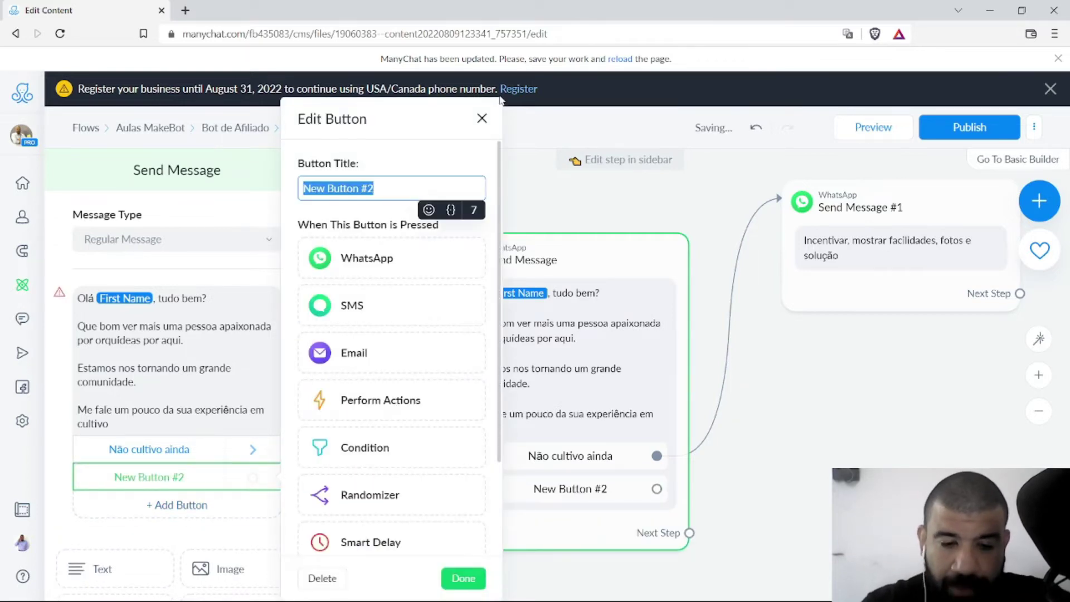
{"action": "type", "text": "Cultivo"}
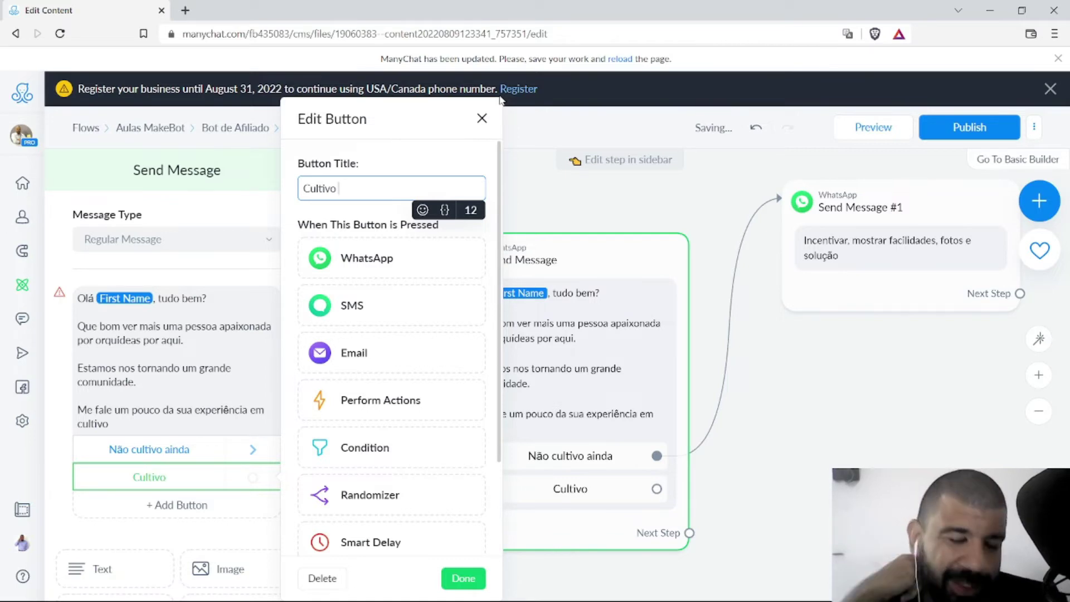
{"action": "type", "text": ", mas não"}
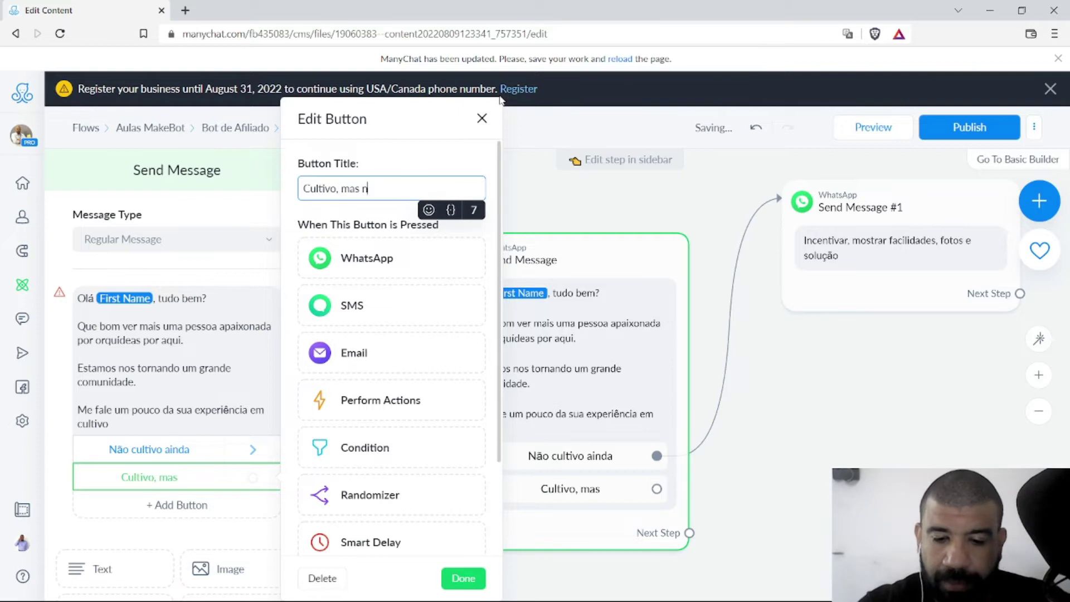
{"action": "key", "text": "BackSpace"}
{"action": "key", "text": "BackSpace"}
{"action": "key", "text": "BackSpace"}
{"action": "key", "text": "BackSpace"}
{"action": "key", "text": "BackSpace"}
{"action": "key", "text": "BackSpace"}
{"action": "key", "text": "BackSpace"}
{"action": "key", "text": "BackSpace"}
{"action": "key", "text": "BackSpace"}
{"action": "type", "text": "sem saber"}
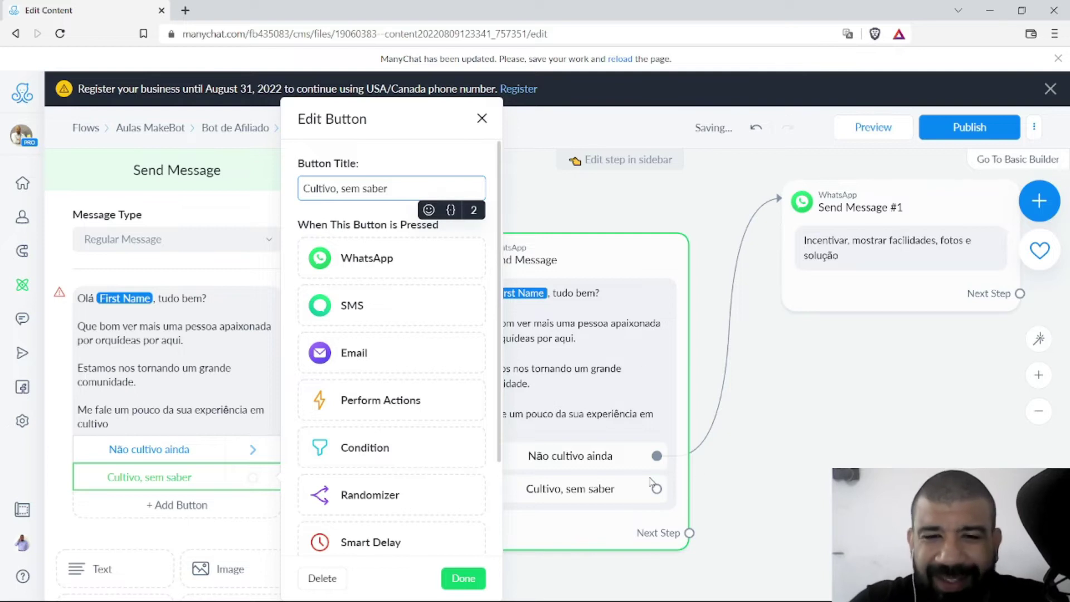
Step: Link the "Cultivo, sem saber" button to a new WhatsApp message and place that block directly below Send Message #1
{"action": "left_click", "coordinate": [420, 259]}
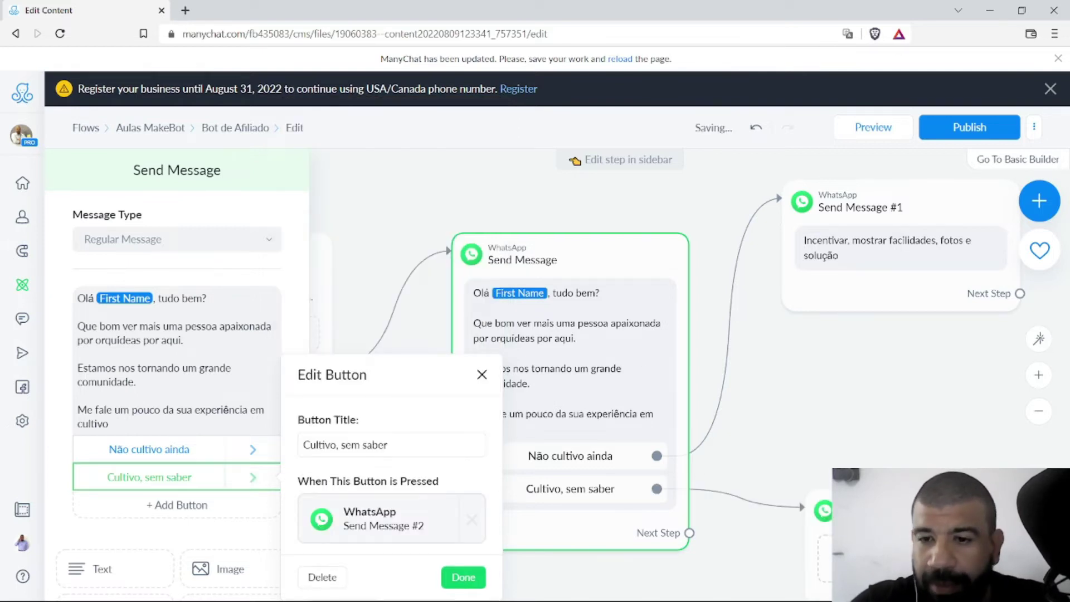
{"action": "left_click_drag", "start_coordinate": [876, 507], "coordinate": [854, 349]}
Step: Write "Possibilidades de ter um grande crescimento para o seus cultivos e solução" as the text of the Send Message #2 block
{"action": "left_click", "coordinate": [891, 361]}
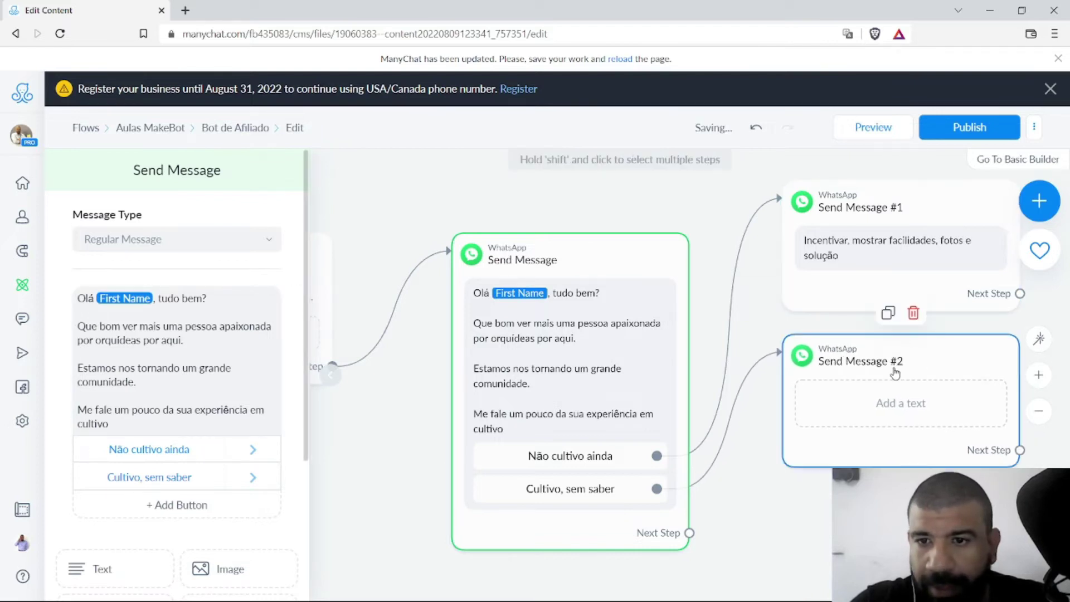
{"action": "left_click", "coordinate": [153, 301]}
{"action": "type", "text": "Pos"}
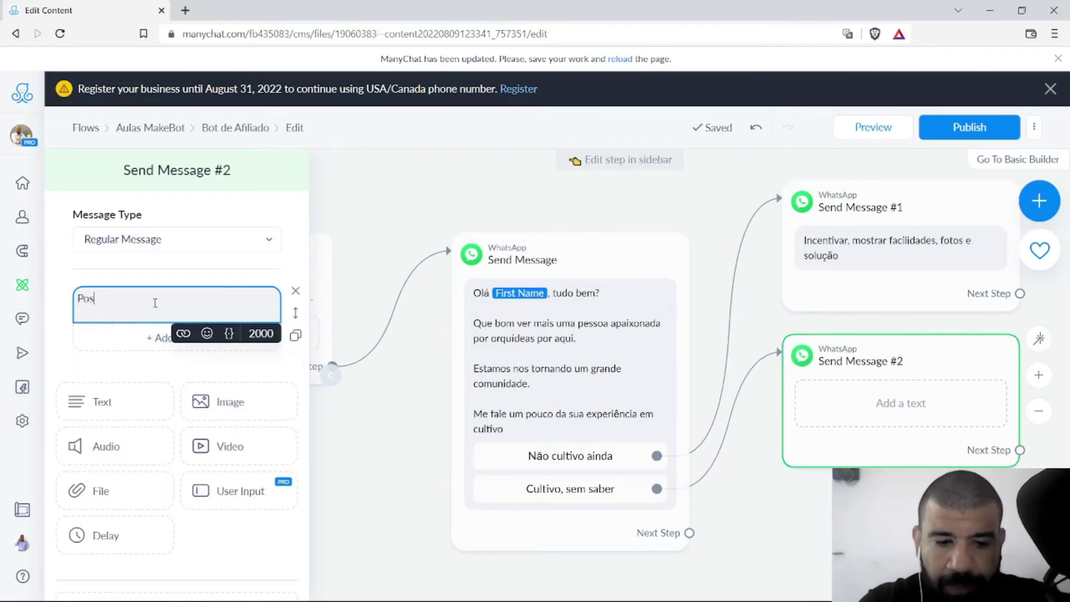
{"action": "type", "text": "sibilidades de ter uma"}
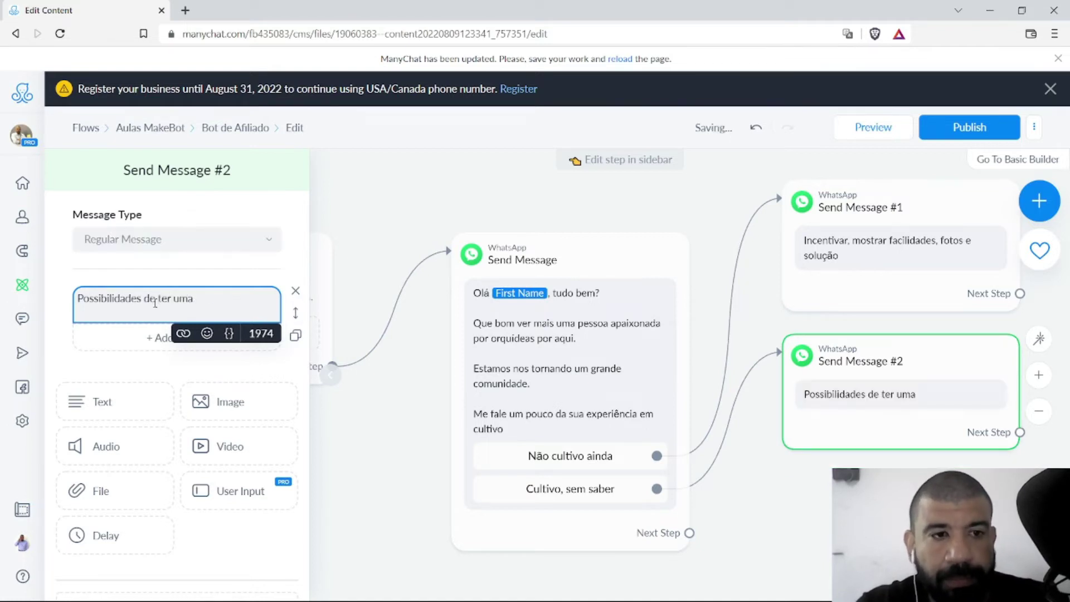
{"action": "key", "text": "BackSpace"}
{"action": "key", "text": "BackSpace"}
{"action": "type", "text": "grande crescimento para "}
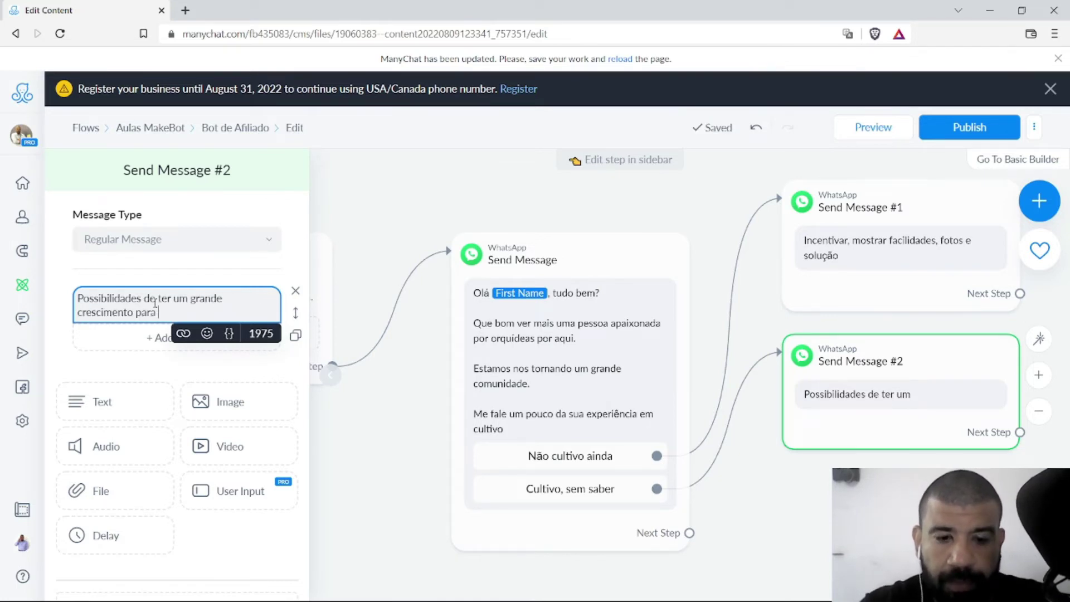
{"action": "type", "text": "o seus cultivos"}
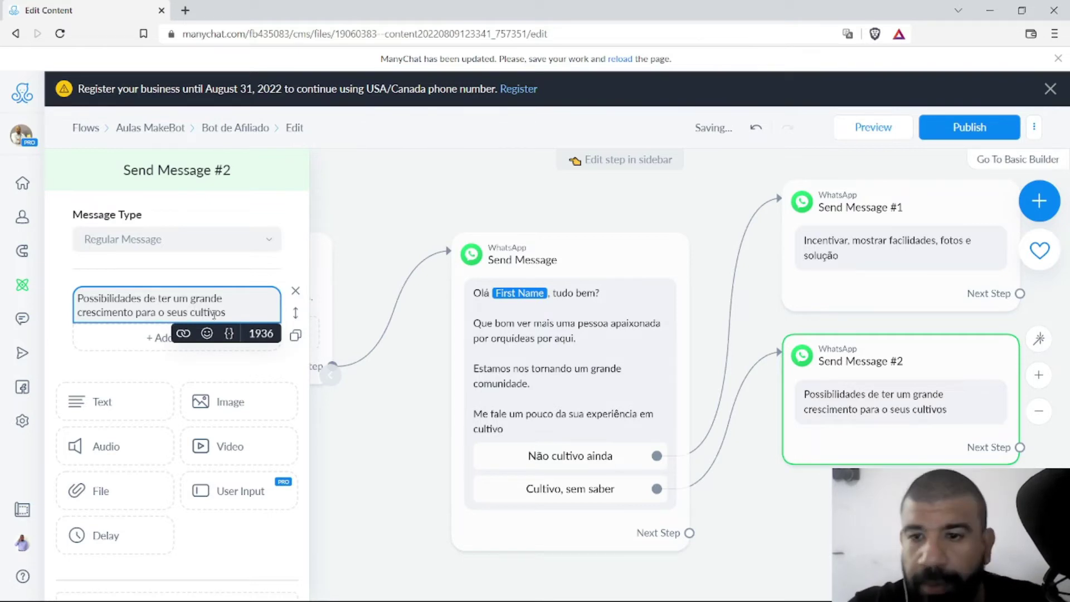
{"action": "key", "text": "Escape"}
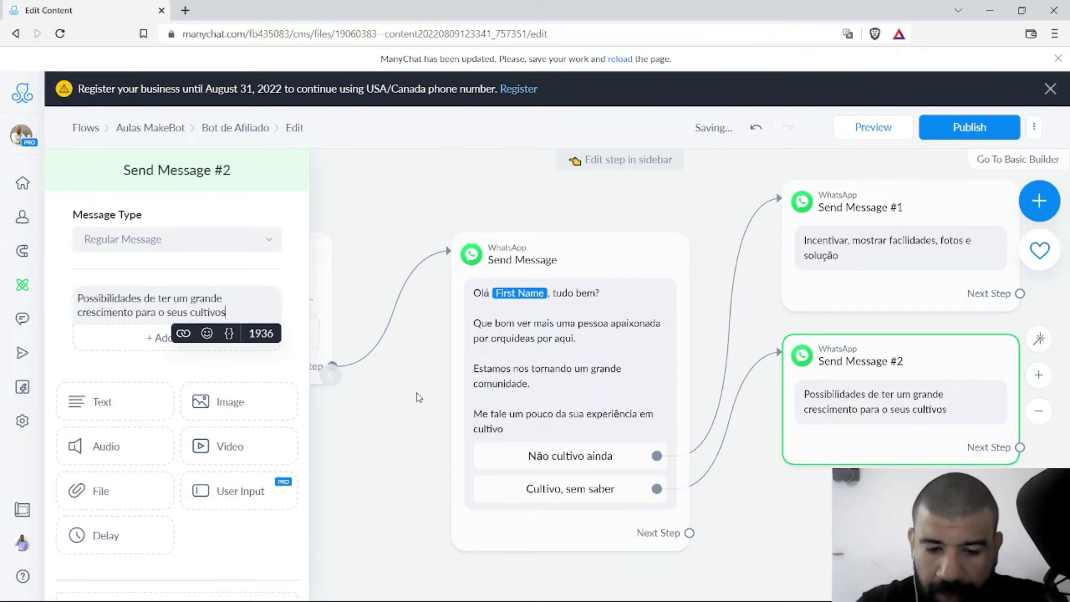
{"action": "type", "text": "olução"}
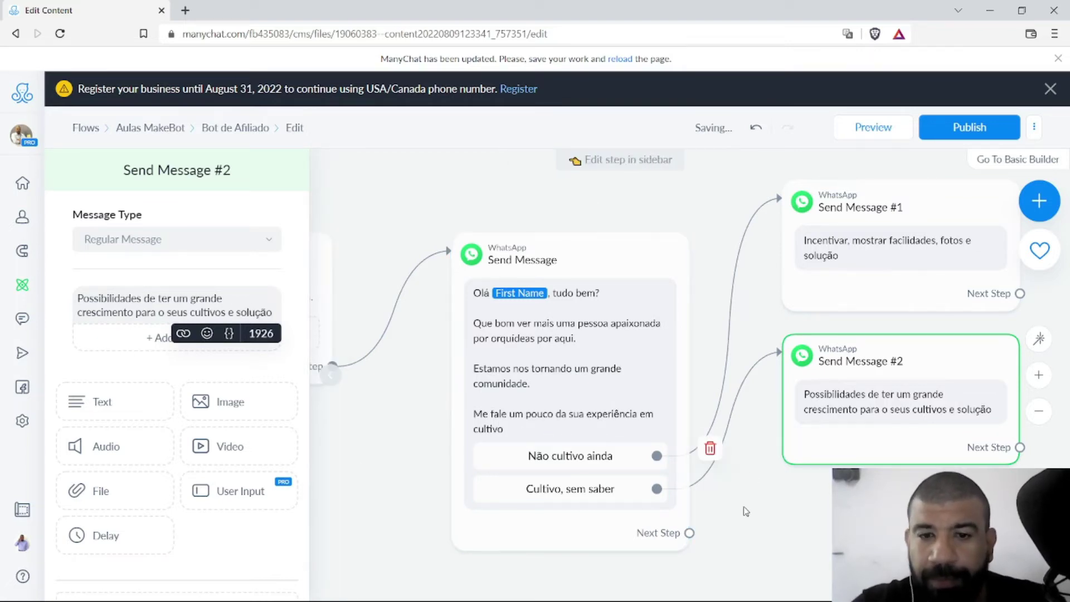
Step: Add a third button titled "Tenho experiência" to the welcome message
{"action": "left_click_drag", "start_coordinate": [784, 513], "coordinate": [567, 387]}
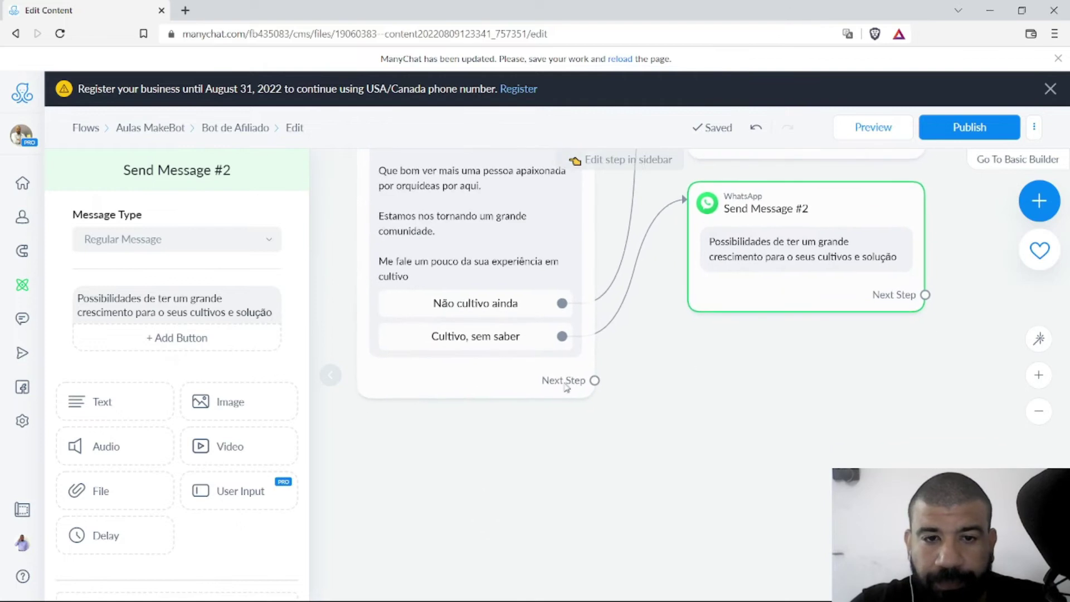
{"action": "left_click", "coordinate": [473, 364]}
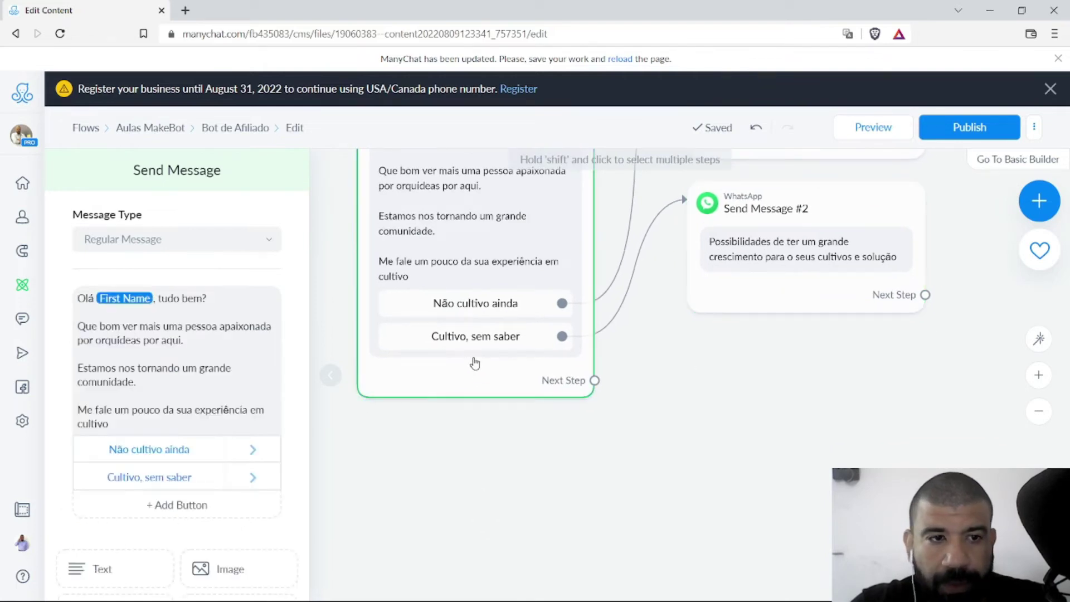
{"action": "left_click", "coordinate": [184, 515]}
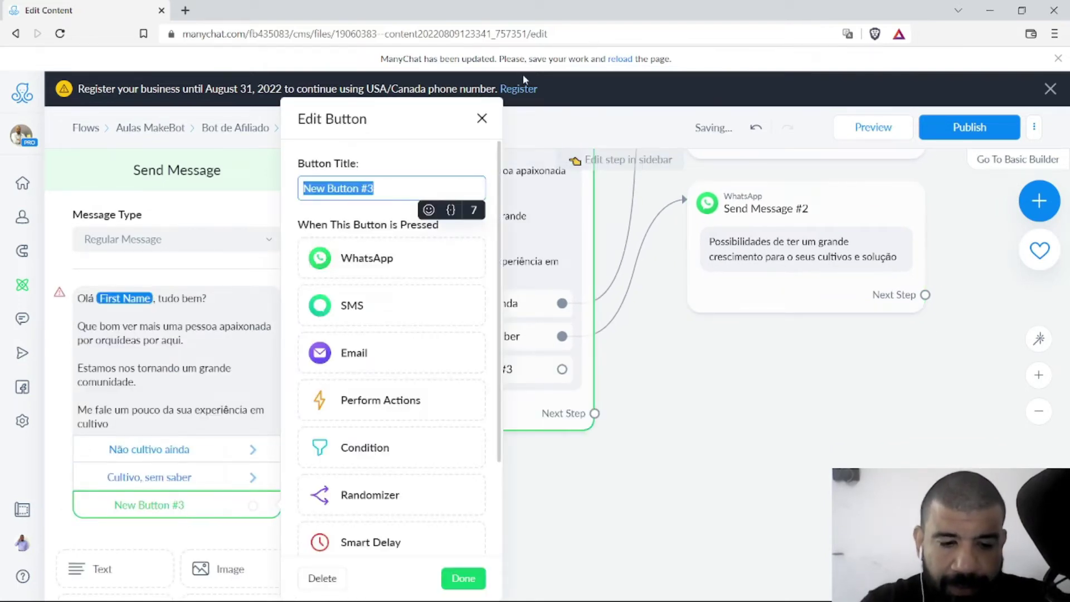
{"action": "type", "text": "Tenho experiência"}
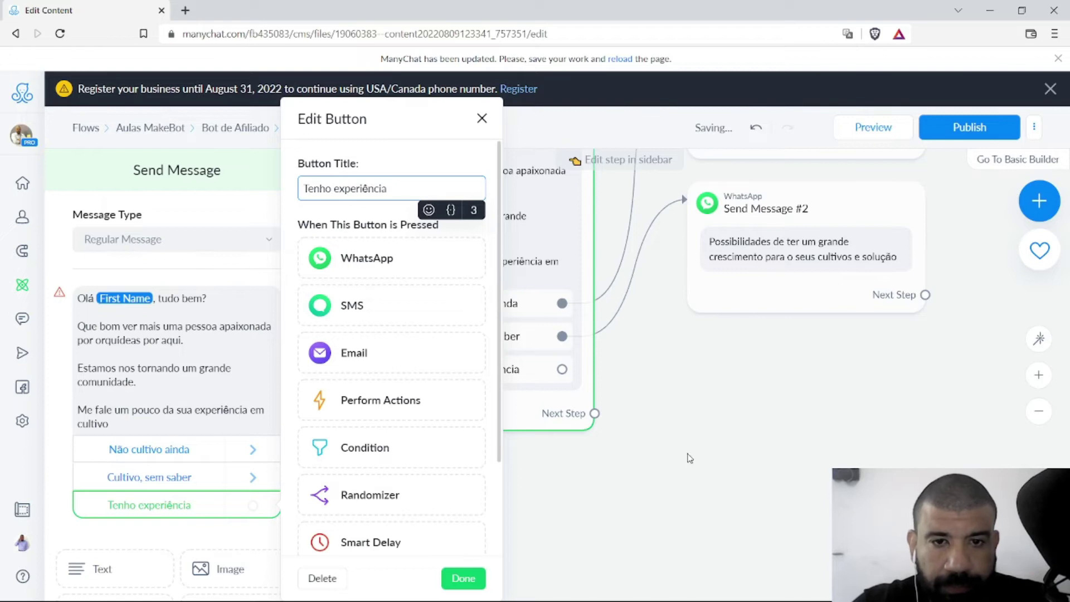
{"action": "left_click", "coordinate": [689, 458]}
Step: Connect the "Tenho experiência" button to a new WhatsApp message placed below Send Message #2
{"action": "left_click_drag", "start_coordinate": [562, 369], "coordinate": [683, 368]}
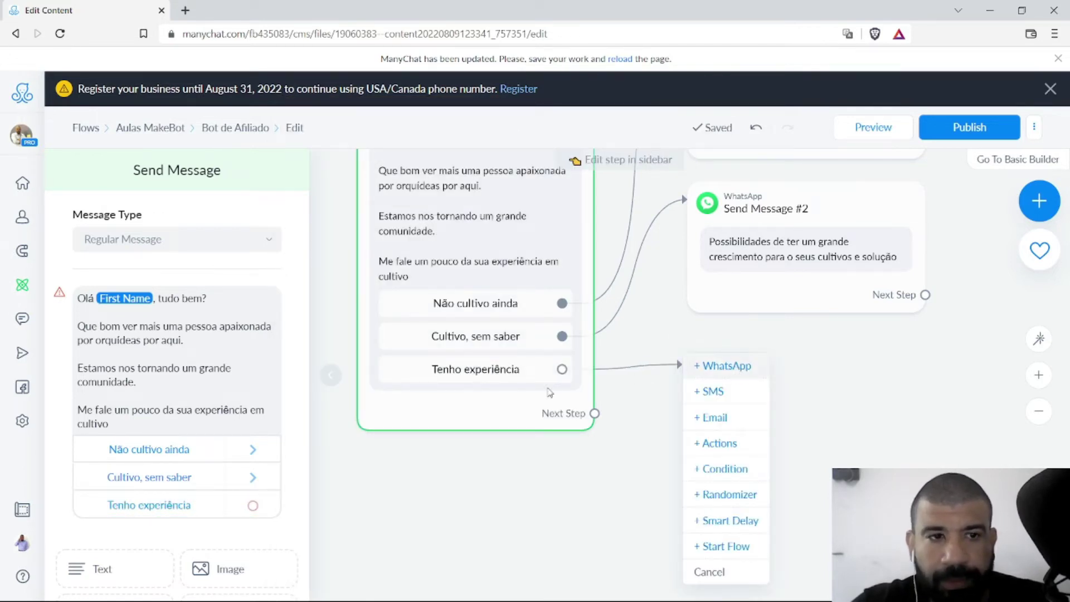
{"action": "left_click", "coordinate": [738, 371]}
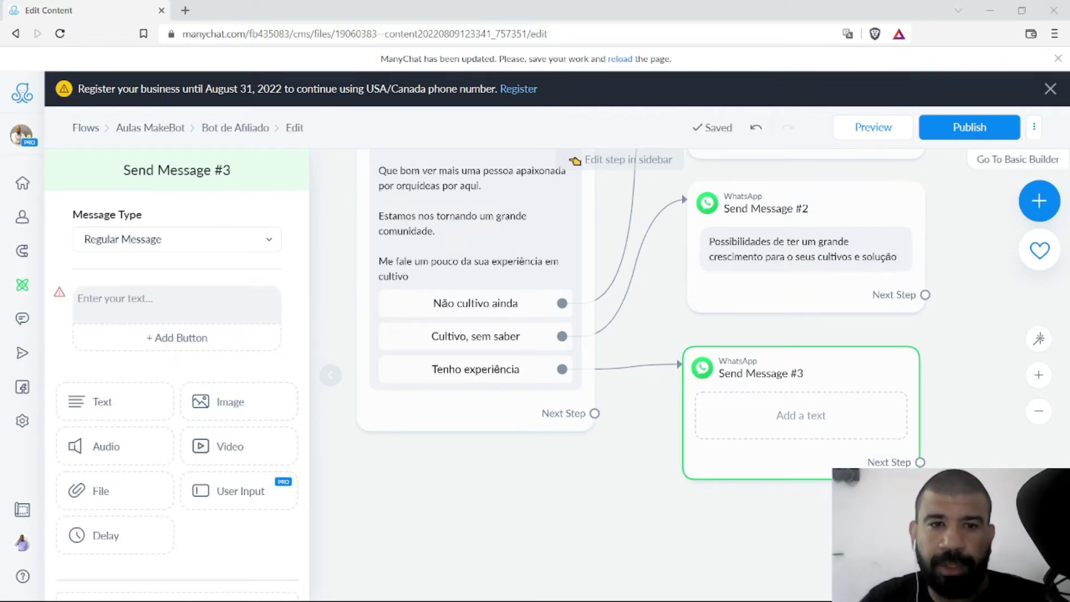
Step: Write "Como ganhar dinheiro com a sua paixão, possibilidades de ganho e solução" as the text of the Send Message #3 block
{"action": "left_click", "coordinate": [188, 308]}
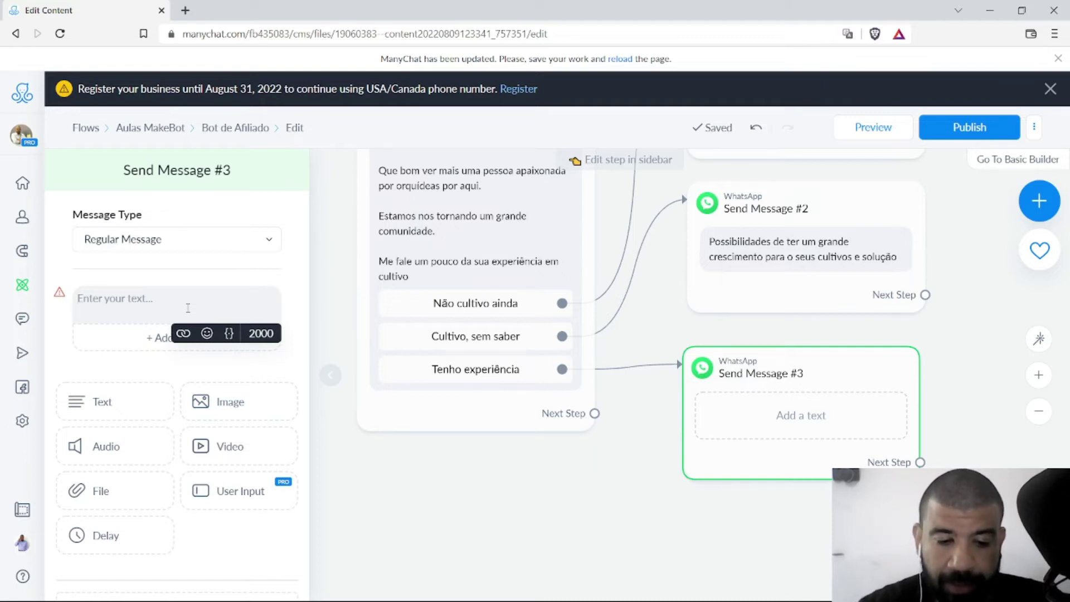
{"action": "type", "text": "Como g"}
{"action": "type", "text": "ranag"}
{"action": "key", "text": "BackSpace"}
{"action": "key", "text": "BackSpace"}
{"action": "type", "text": "h"}
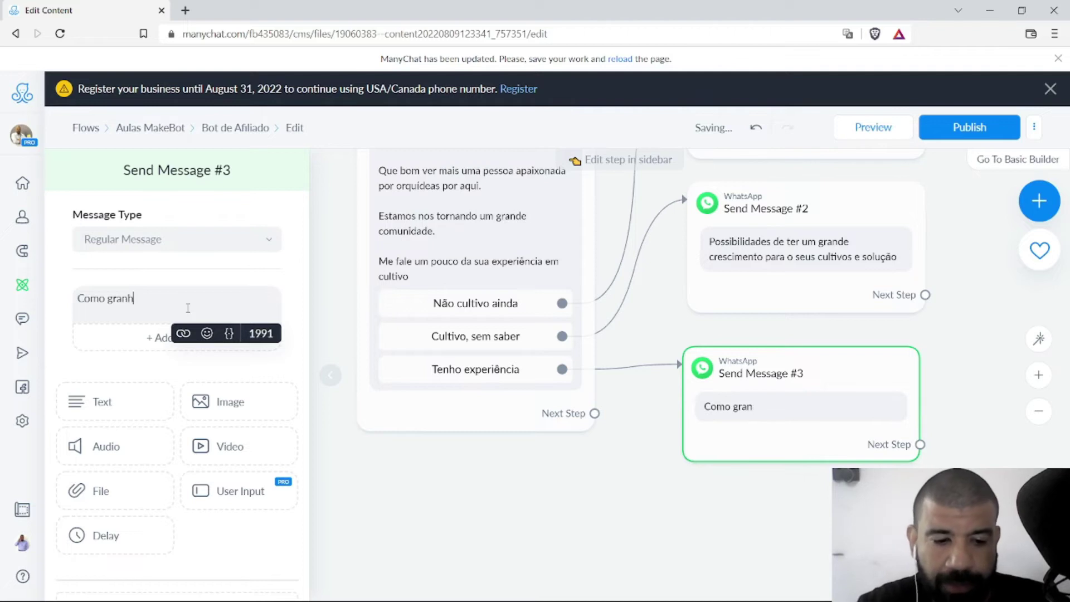
{"action": "type", "text": "at"}
{"action": "key", "text": "BackSpace"}
{"action": "key", "text": "BackSpace"}
{"action": "key", "text": "BackSpace"}
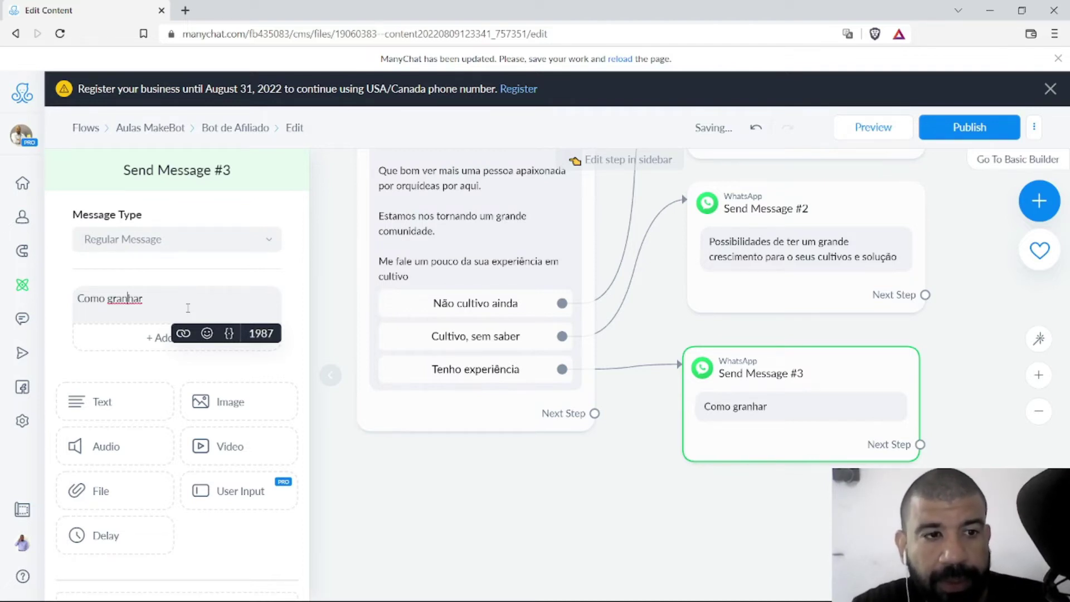
{"action": "key", "text": "BackSpace"}
{"action": "key", "text": "End"}
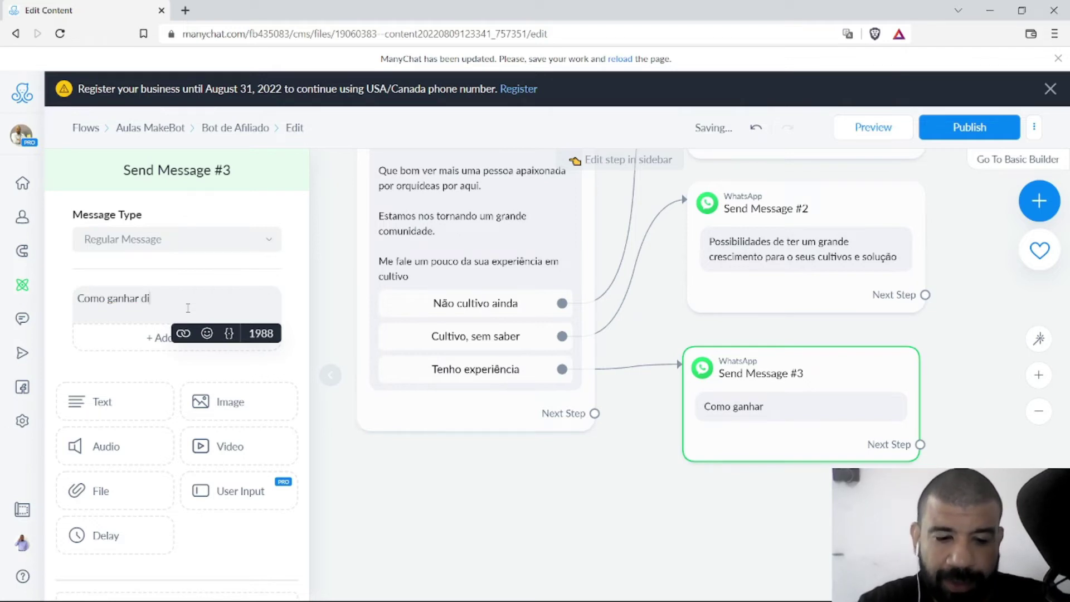
{"action": "type", "text": "dinheiro com"}
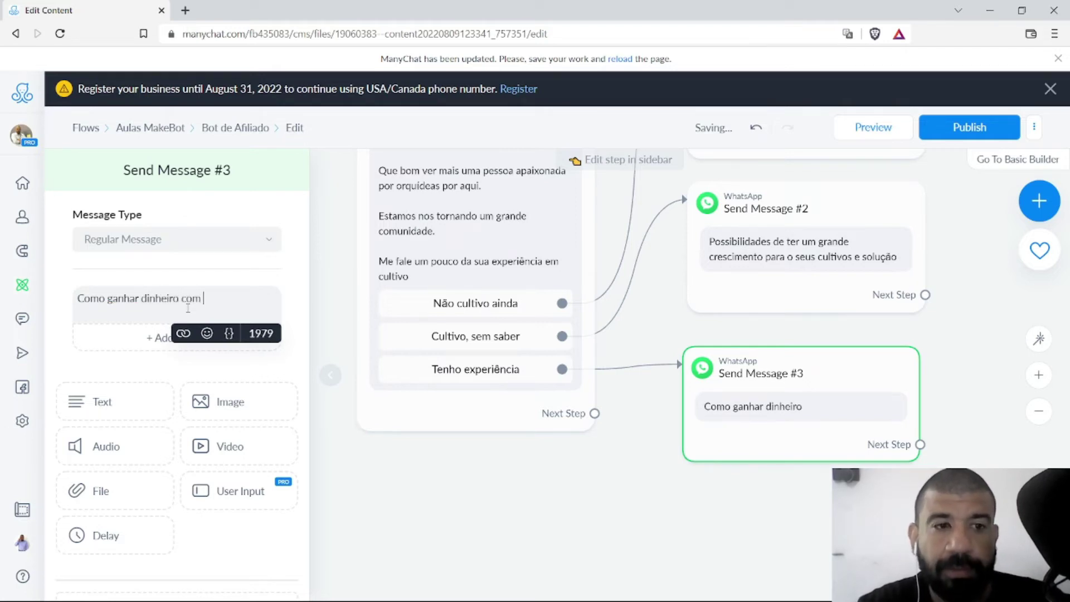
{"action": "type", "text": " a asua paixão"}
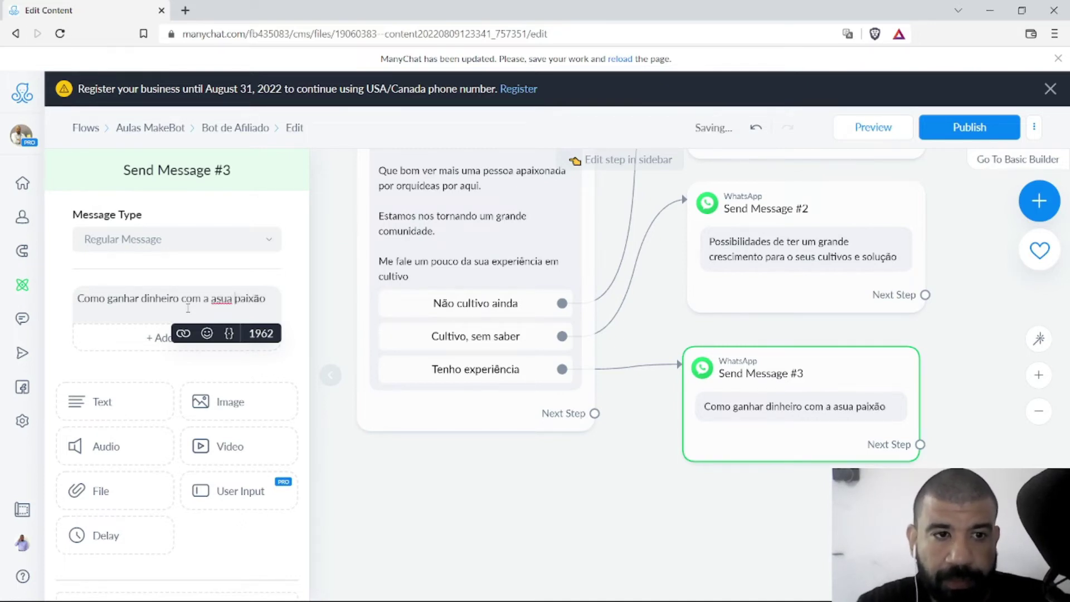
{"action": "key", "text": "BackSpace"}
{"action": "type", "text": ", possibilidades de ganho e"}
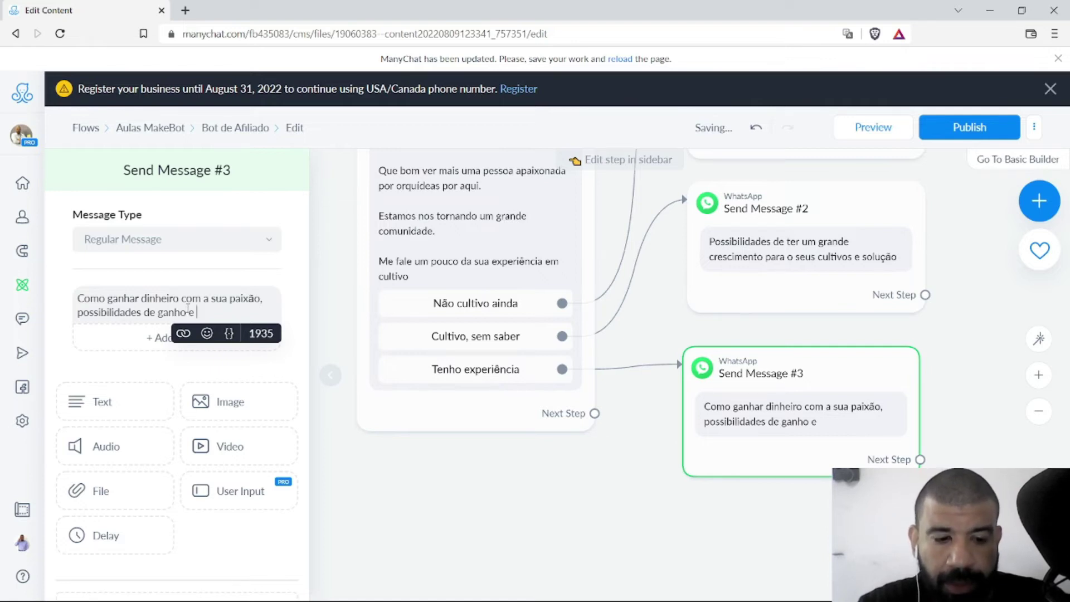
{"action": "type", "text": " solução"}
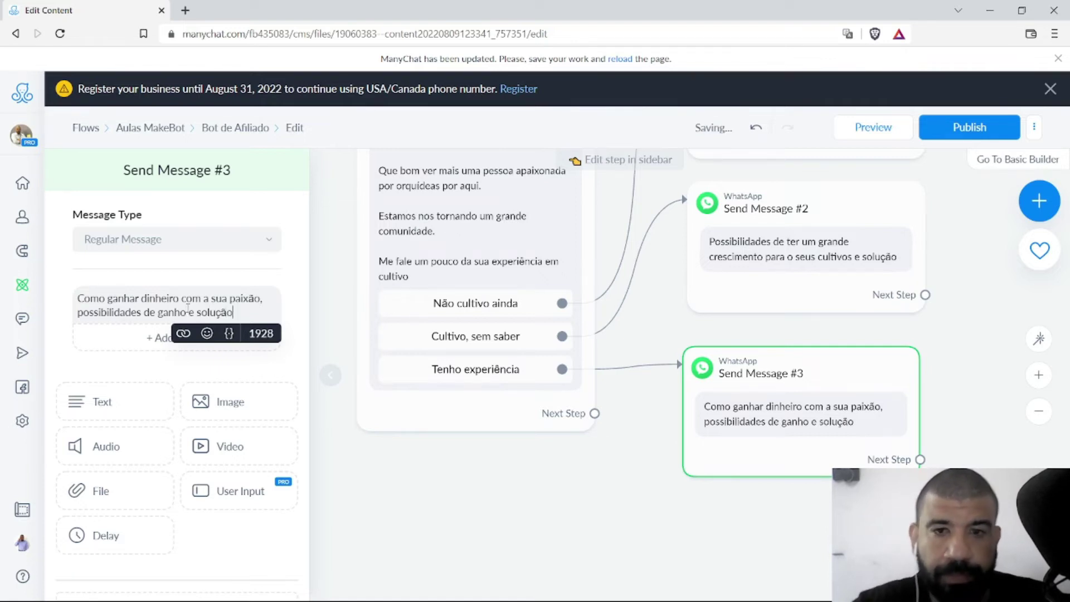
{"action": "left_click", "coordinate": [963, 342]}
Step: Connect the next step of Send Message #1 to a new WhatsApp message placed to the right of the follow-up messages
{"action": "left_click_drag", "start_coordinate": [968, 339], "coordinate": [495, 399]}
{"action": "left_click_drag", "start_coordinate": [456, 201], "coordinate": [661, 266]}
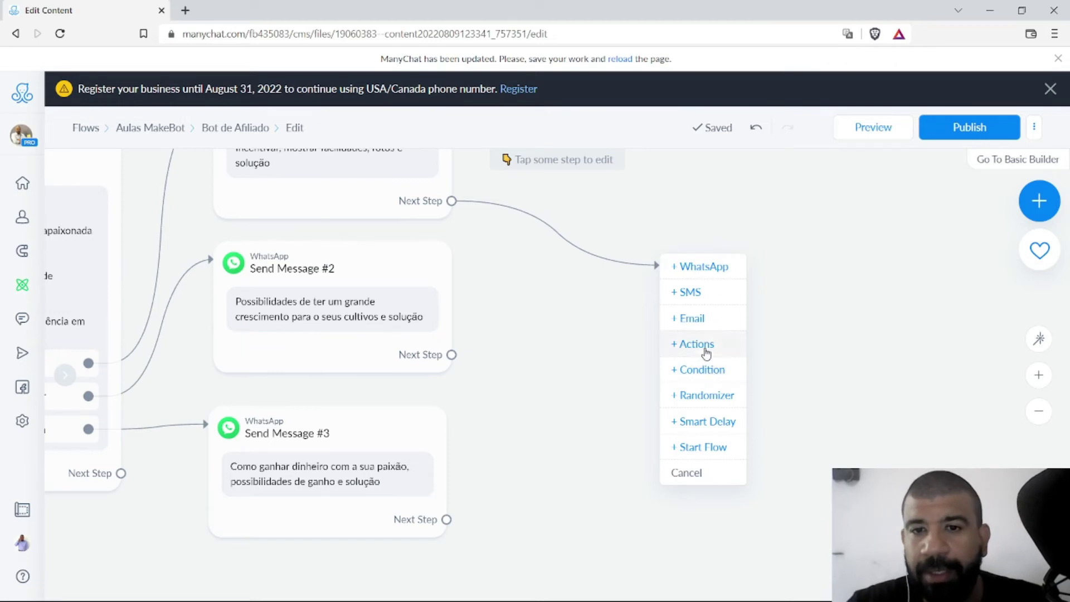
{"action": "left_click", "coordinate": [713, 270]}
Step: Write "Seu link de afiliado para vendas" as the text of the Send Message #4 block
{"action": "left_click", "coordinate": [165, 307]}
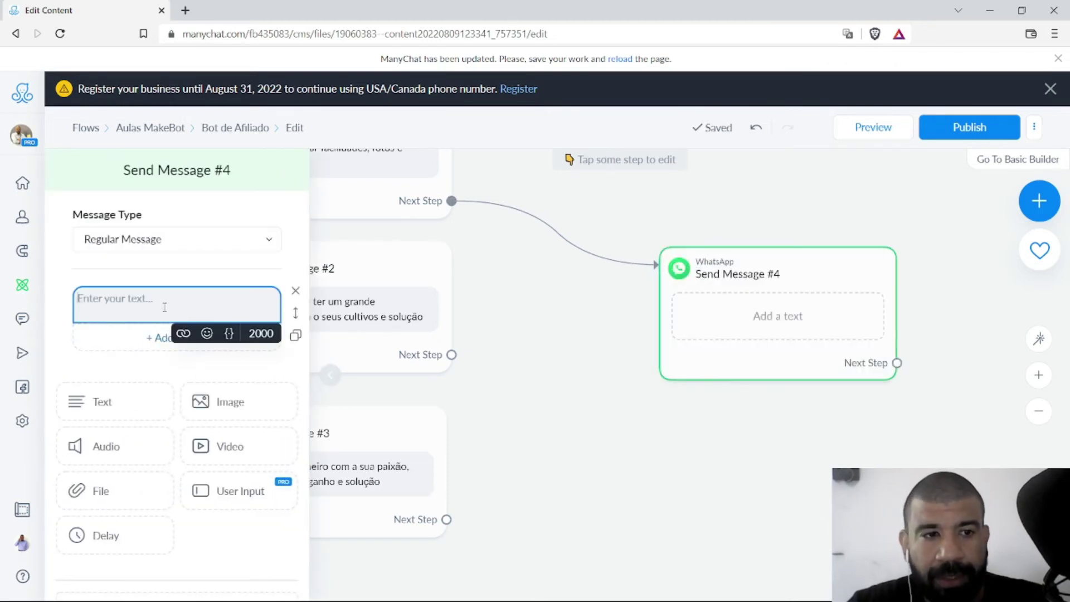
{"action": "key", "text": "Return"}
{"action": "type", "text": "Libk ada"}
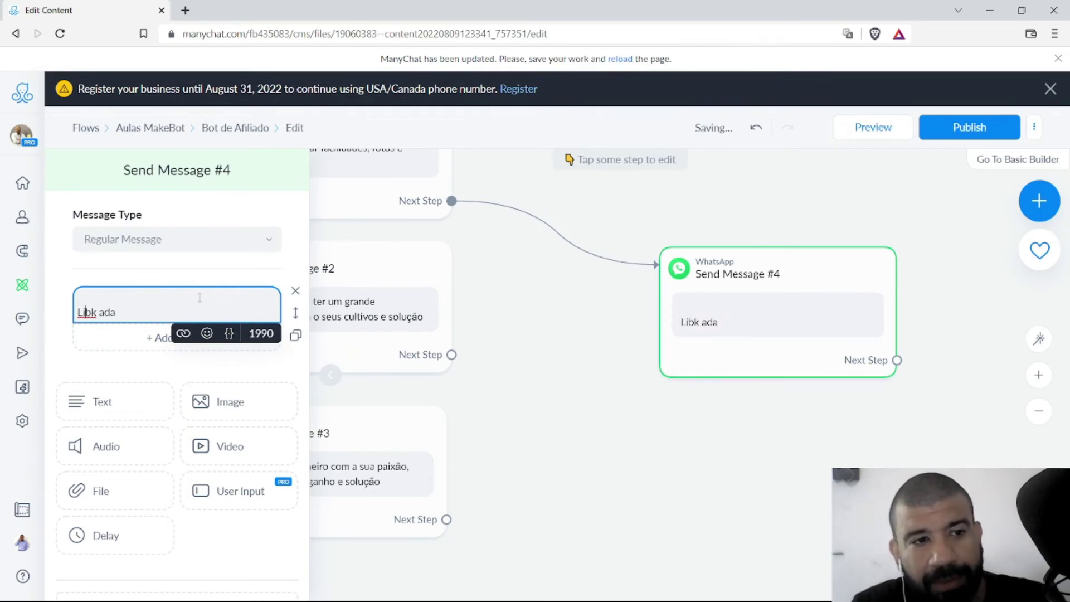
{"action": "key", "text": "Left"}
{"action": "key", "text": "Left"}
{"action": "key", "text": "Left"}
{"action": "key", "text": "Left"}
{"action": "key", "text": "BackSpace"}
{"action": "key", "text": "ctrl+a"}
{"action": "type", "text": "Seu "}
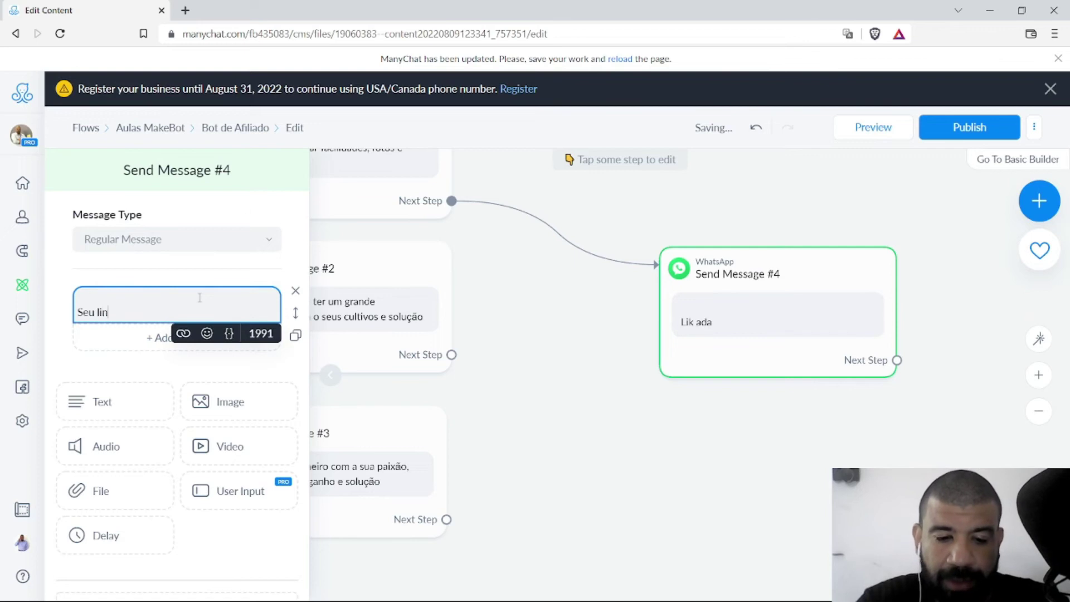
{"action": "type", "text": "link de afiliado para vendas"}
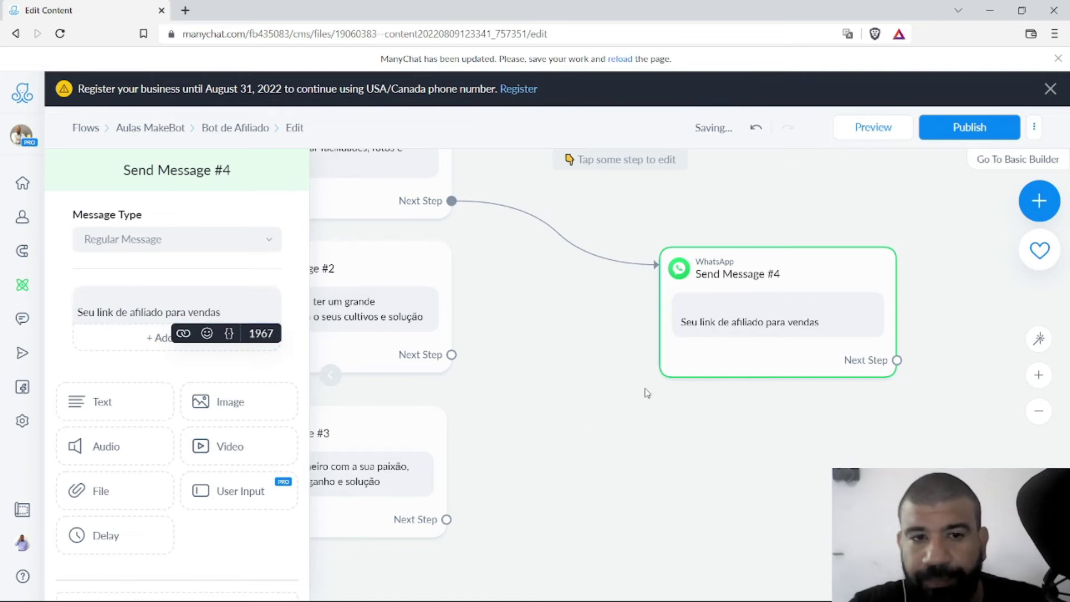
{"action": "left_click", "coordinate": [609, 395]}
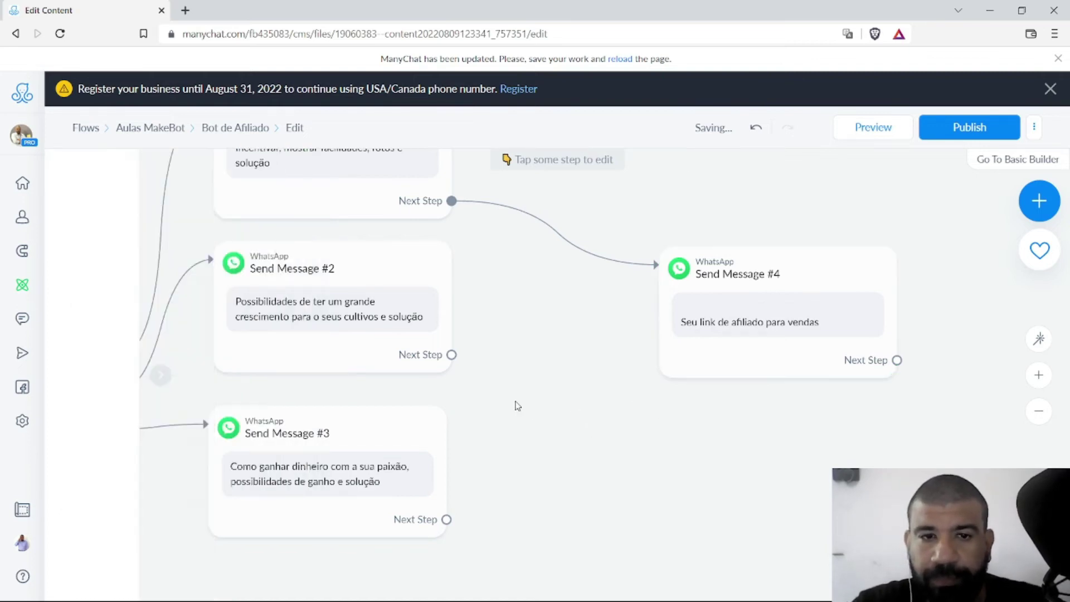
Step: Connect the next step of Send Message #2 to the Send Message #4 block
{"action": "left_click_drag", "start_coordinate": [451, 354], "coordinate": [703, 315]}
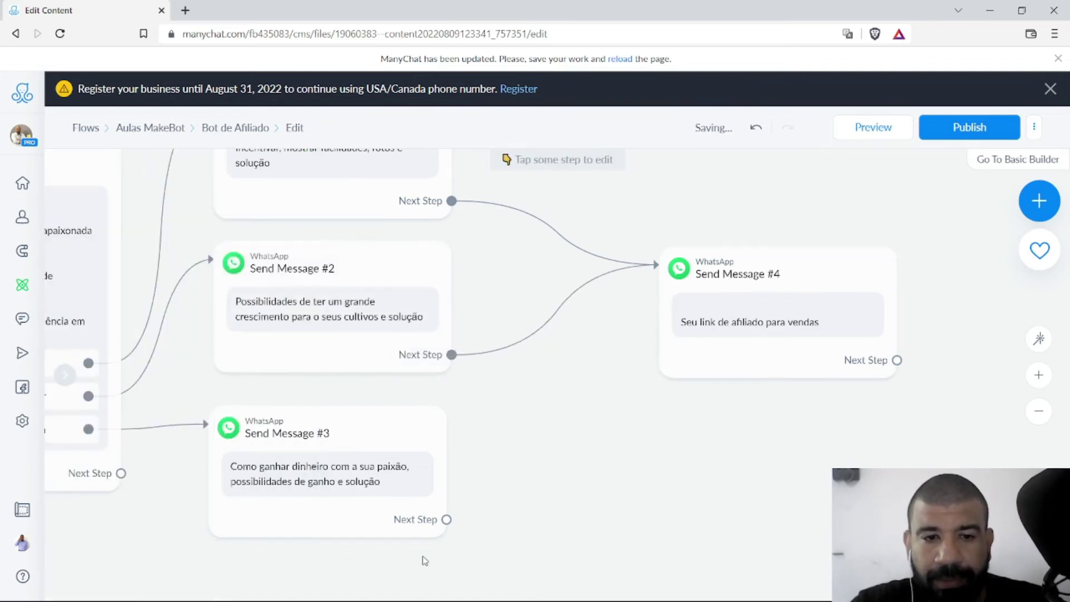
Step: Connect the next step of Send Message #3 to the Send Message #4 block
{"action": "left_click_drag", "start_coordinate": [451, 520], "coordinate": [680, 354]}
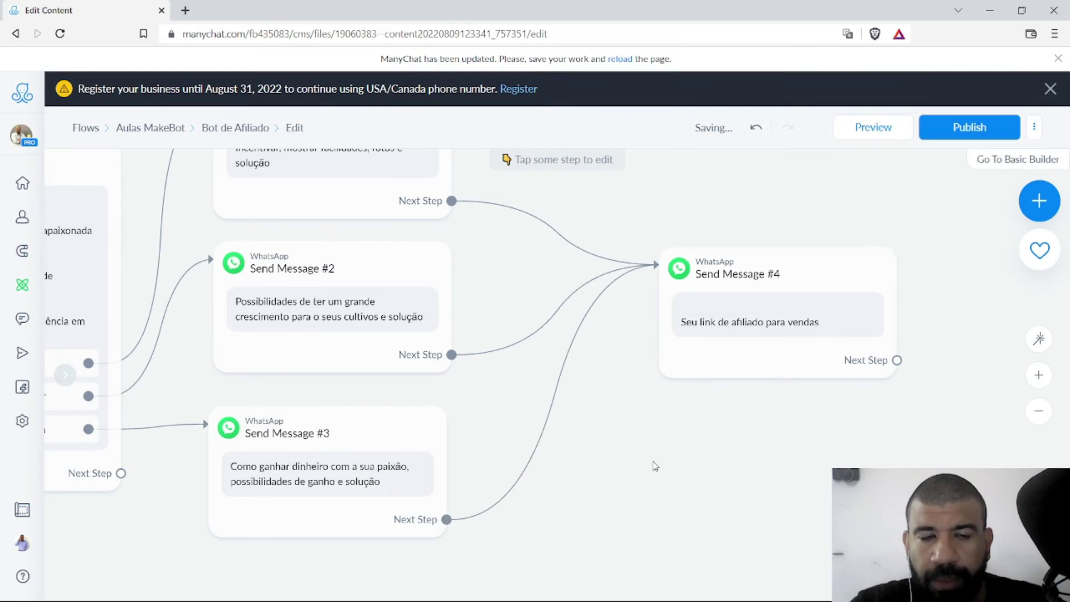
{"action": "scroll", "coordinate": [805, 451], "scroll_direction": "down", "scroll_amount": 2}
{"action": "scroll", "coordinate": [873, 462], "scroll_direction": "down", "scroll_amount": 2}
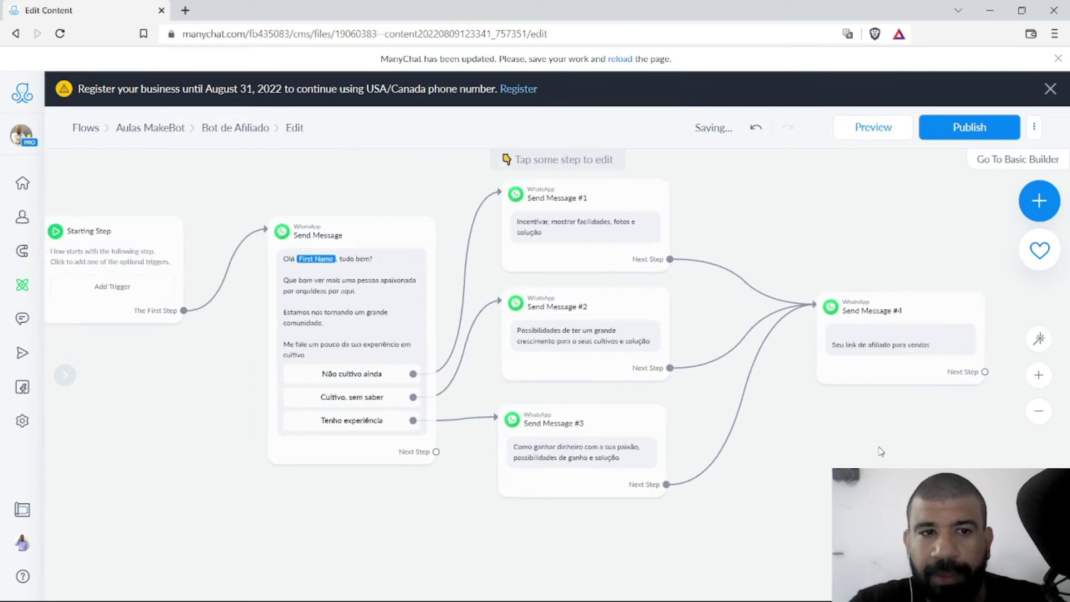
{"action": "left_click_drag", "start_coordinate": [896, 459], "coordinate": [891, 434]}
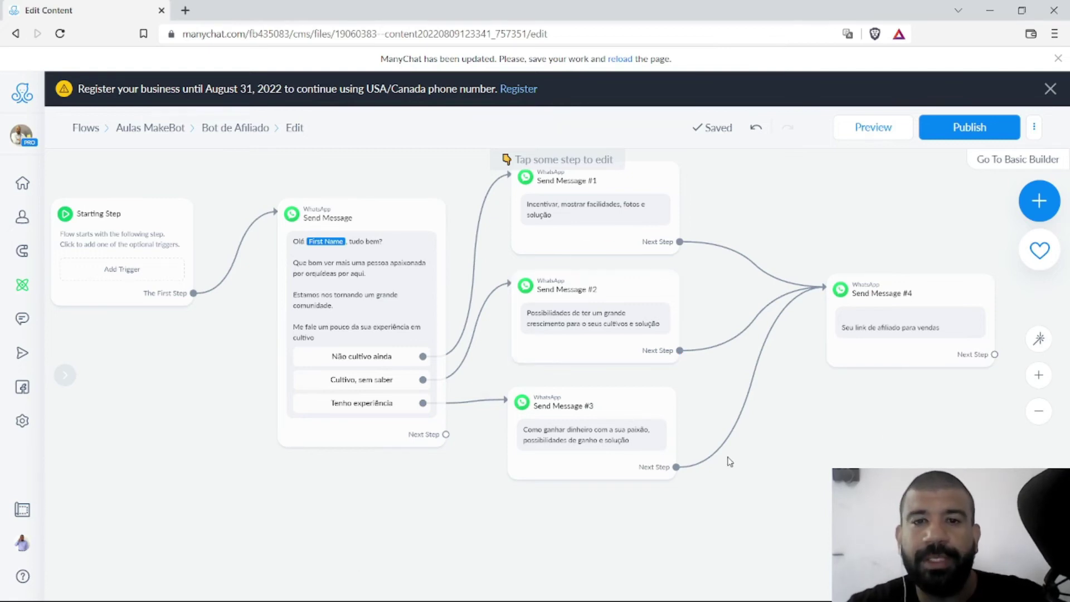
Step: Delete the Send Message #4 block with the affiliate-link text from the flow
{"action": "left_click", "coordinate": [917, 323]}
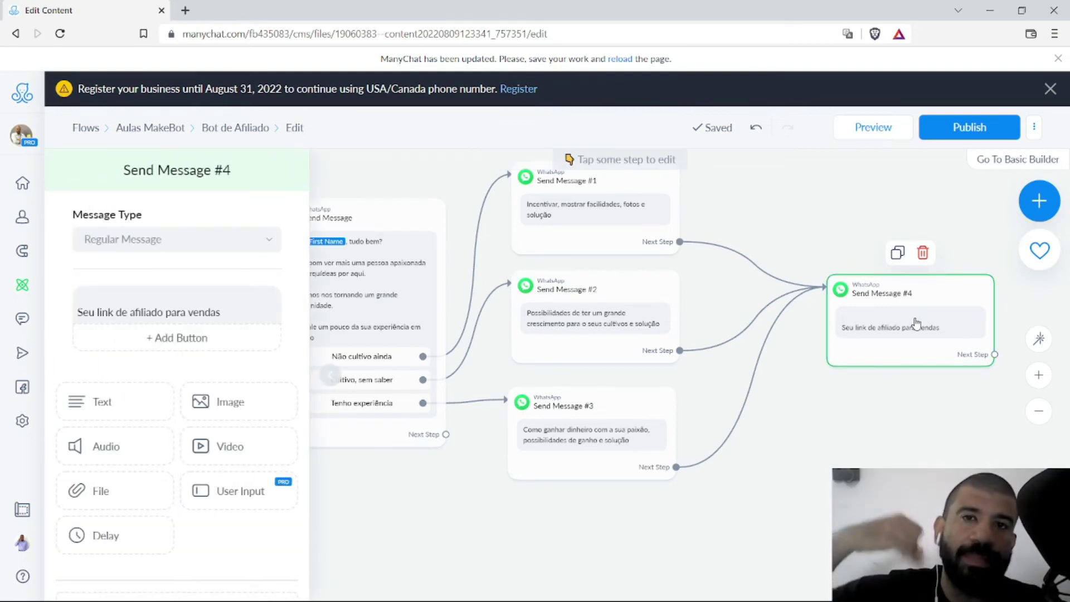
{"action": "left_click", "coordinate": [494, 538]}
{"action": "left_click_drag", "start_coordinate": [494, 539], "coordinate": [450, 529]}
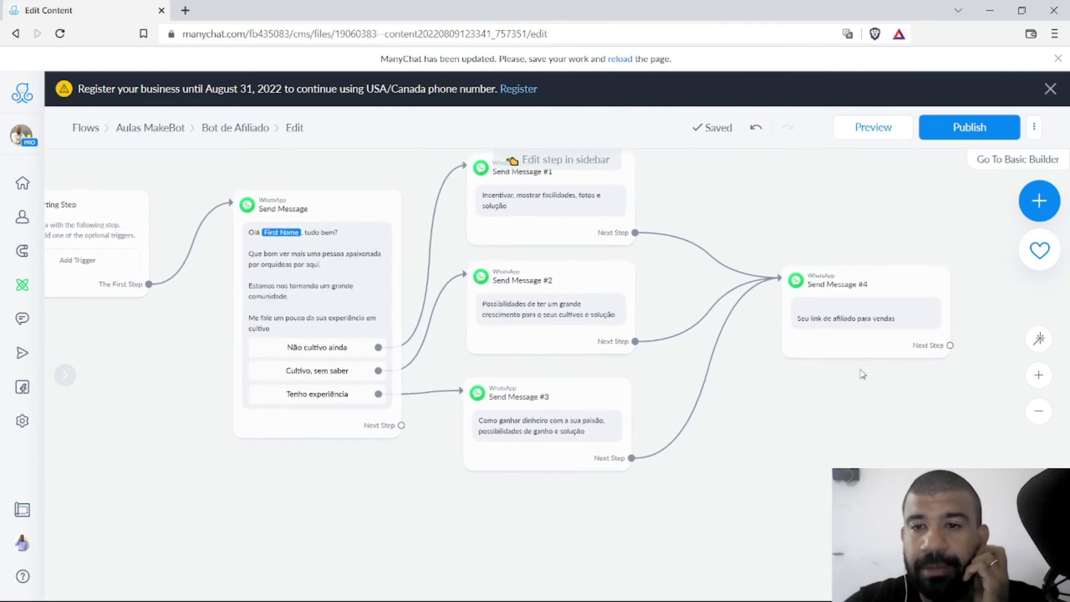
{"action": "left_click", "coordinate": [881, 243]}
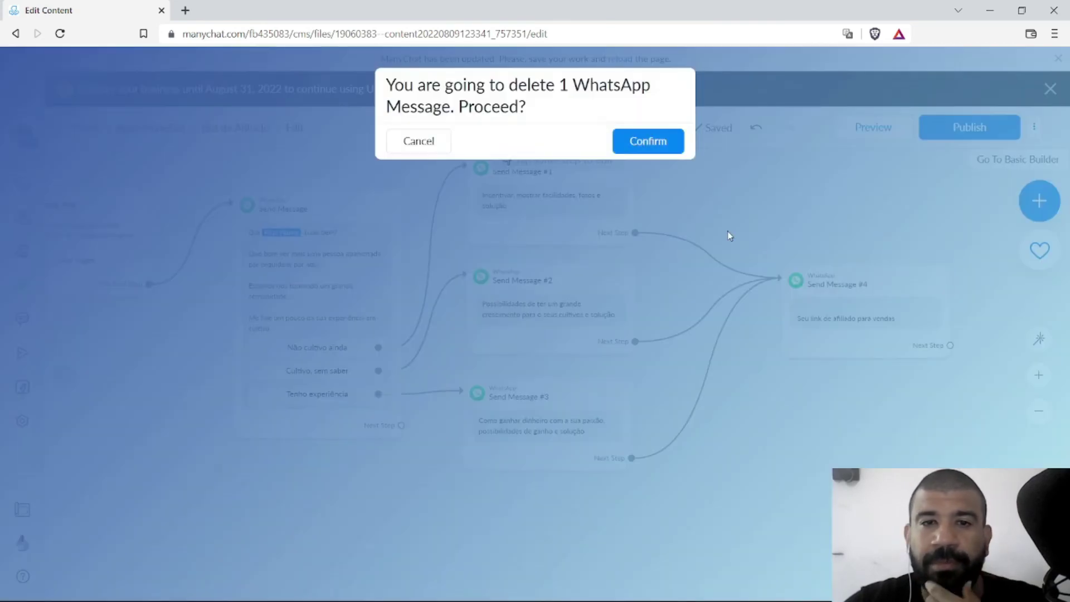
{"action": "left_click", "coordinate": [674, 138]}
Step: Delete the three follow-up blocks Send Message #1, Send Message #2 and Send Message #3
{"action": "scroll", "coordinate": [737, 250], "scroll_direction": "up", "scroll_amount": 1}
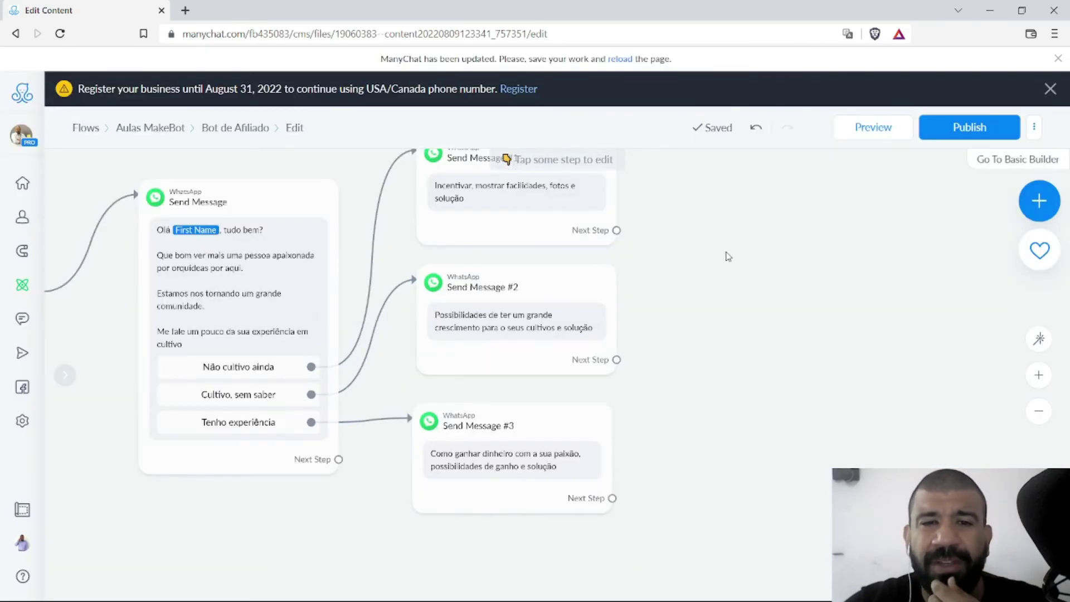
{"action": "scroll", "coordinate": [692, 273], "scroll_direction": "down", "scroll_amount": 1}
{"action": "left_click_drag", "start_coordinate": [566, 186], "coordinate": [588, 289]}
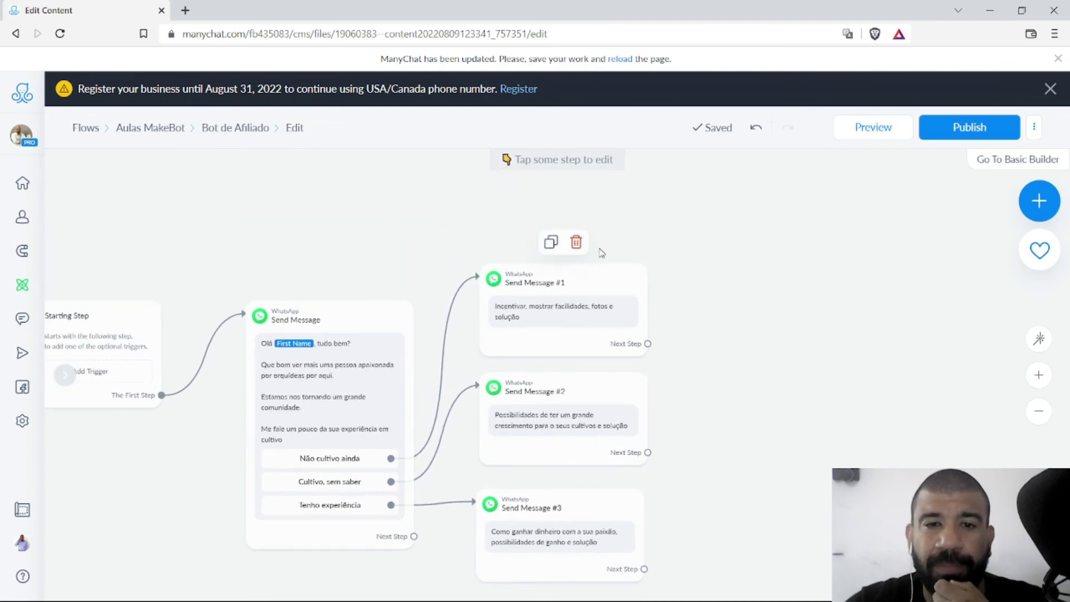
{"action": "left_click", "coordinate": [577, 242]}
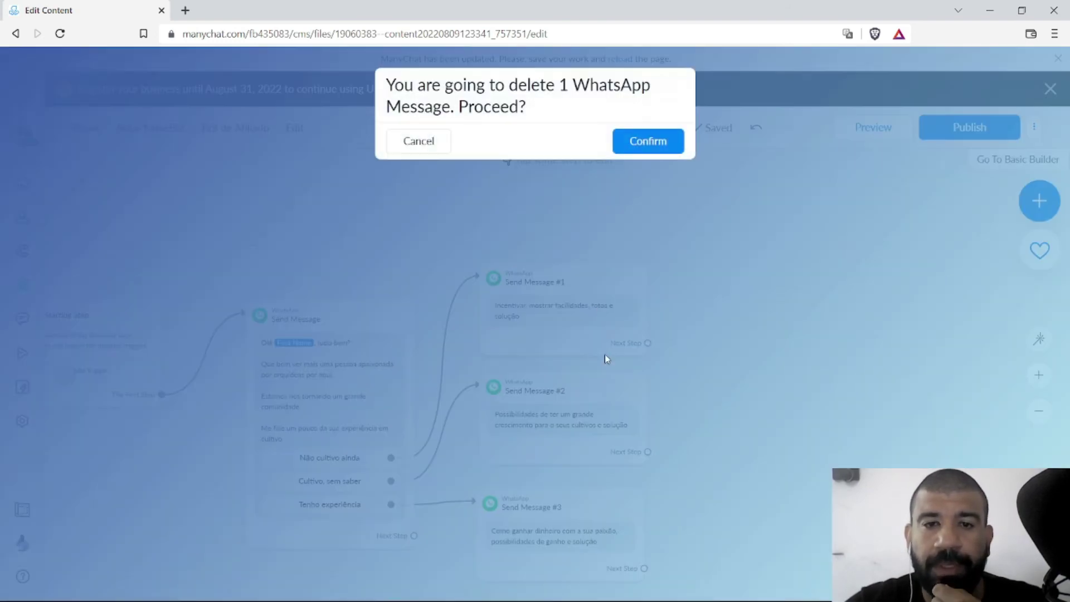
{"action": "left_click", "coordinate": [649, 141]}
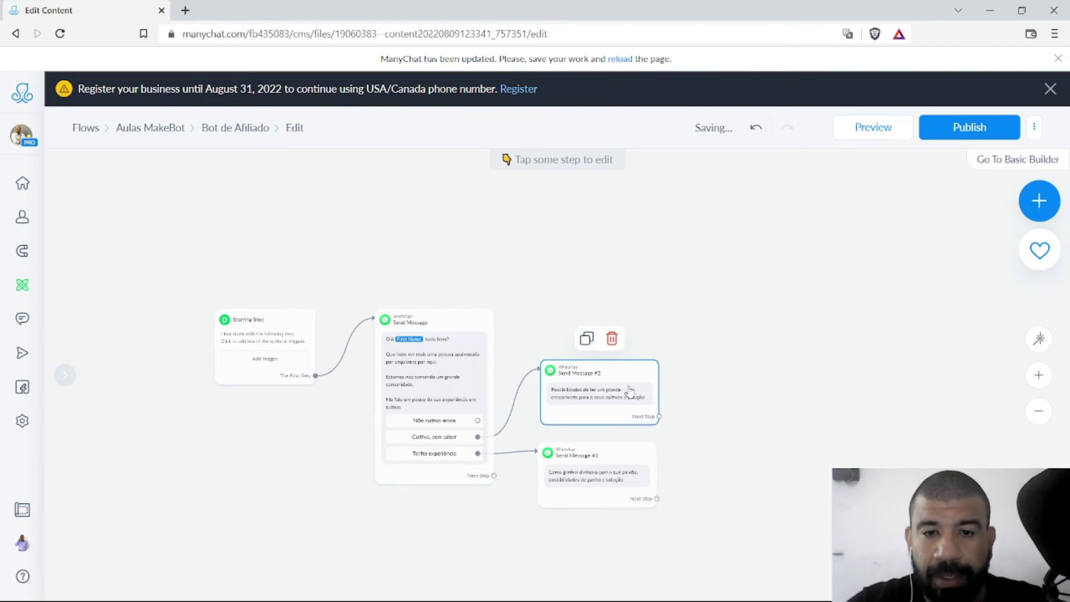
{"action": "left_click", "coordinate": [635, 364]}
{"action": "left_click", "coordinate": [612, 338]}
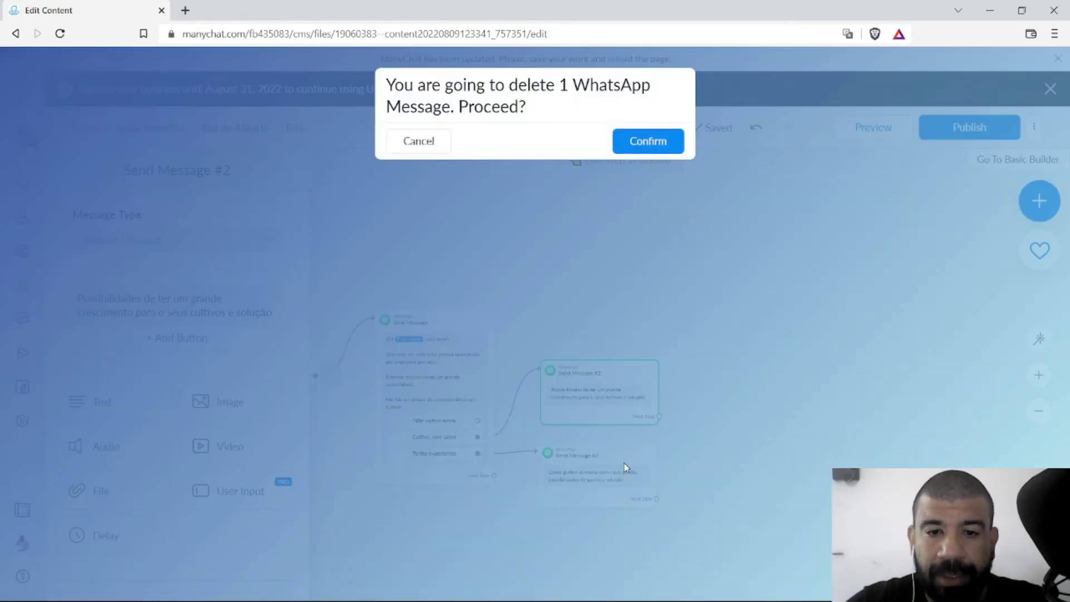
{"action": "left_click", "coordinate": [671, 151]}
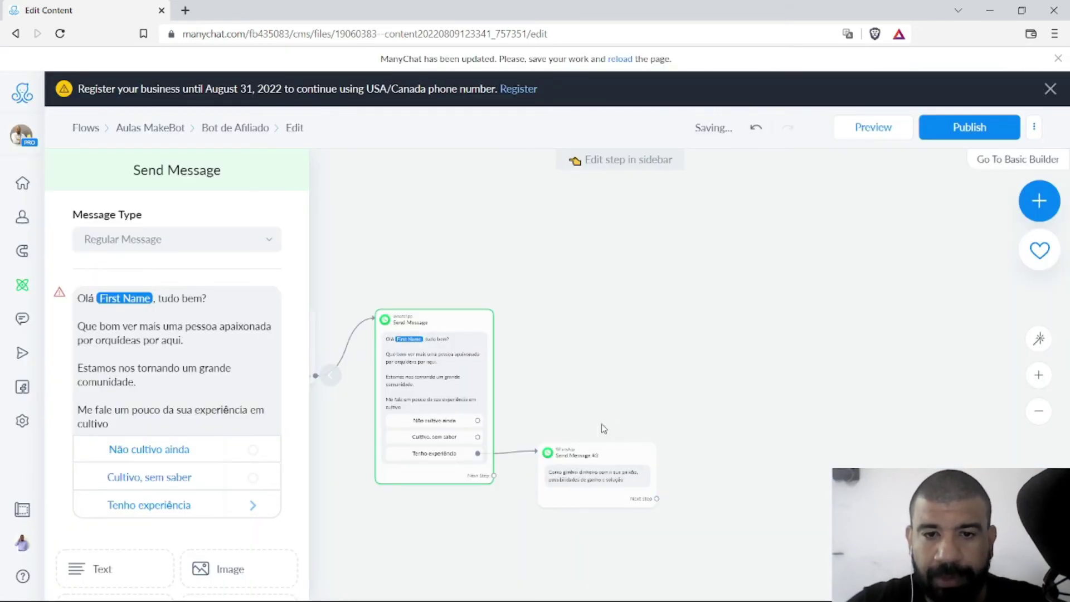
{"action": "left_click", "coordinate": [601, 424]}
{"action": "left_click", "coordinate": [610, 422]}
{"action": "left_click", "coordinate": [643, 148]}
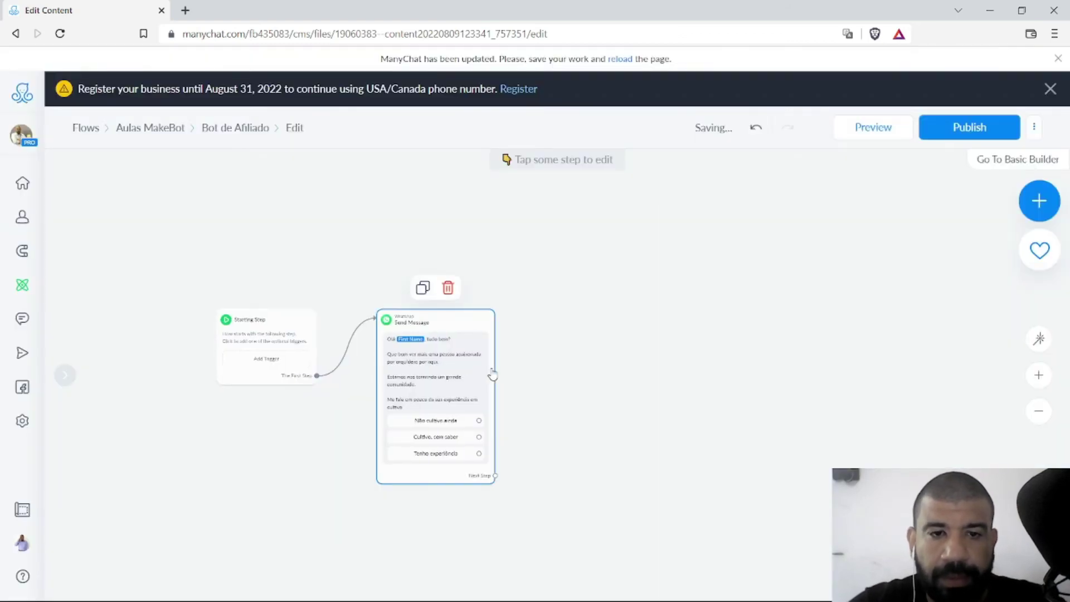
Step: Retitle the "Não cultivo ainda" button of the welcome message as "E-book com 20 receitas"
{"action": "left_click", "coordinate": [485, 405]}
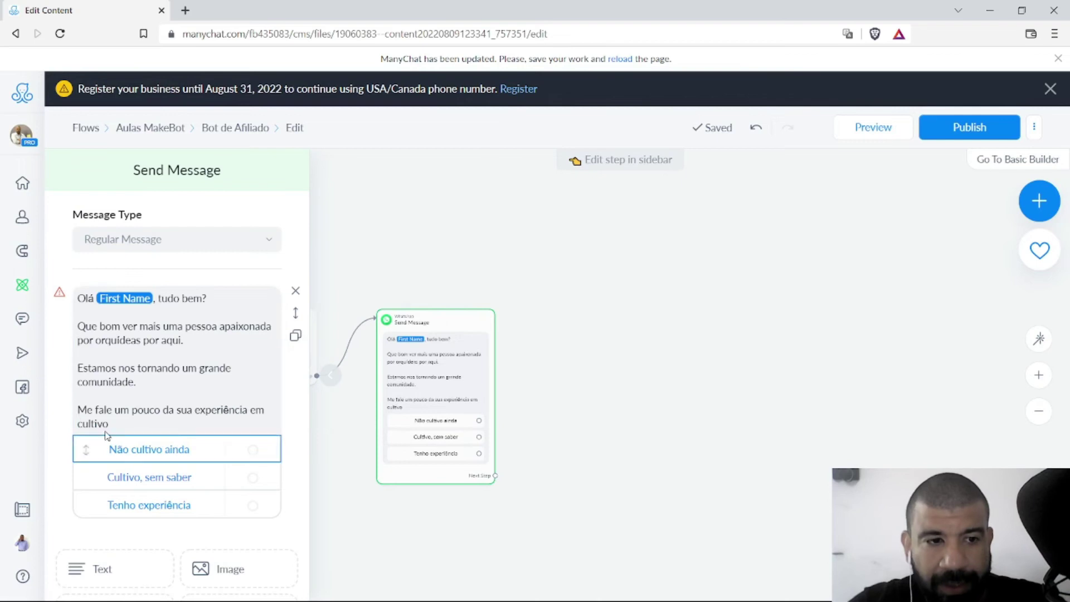
{"action": "left_click", "coordinate": [159, 456]}
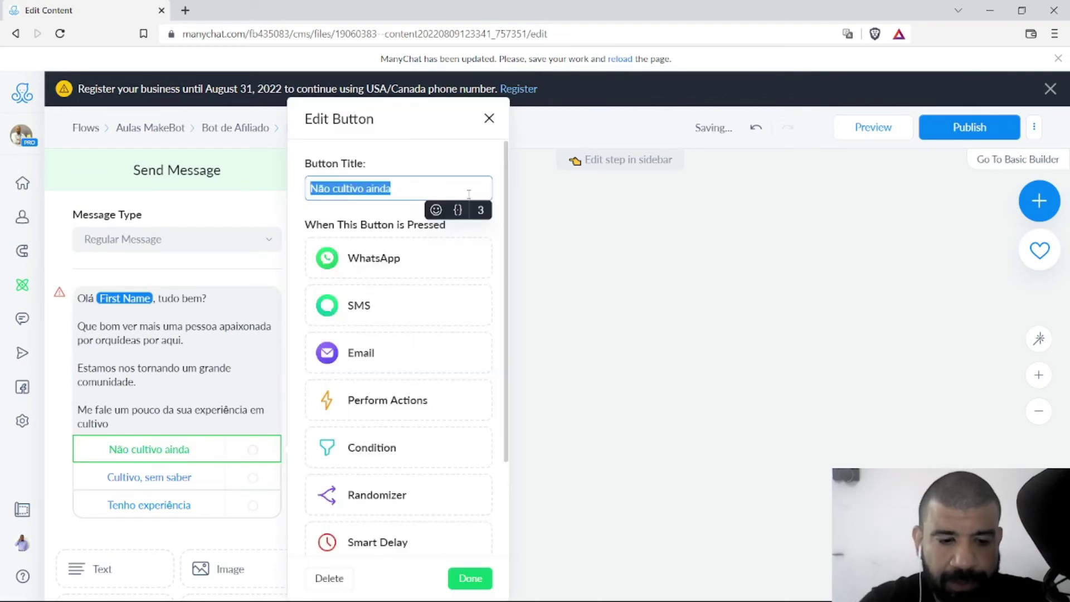
{"action": "type", "text": "E-bo"}
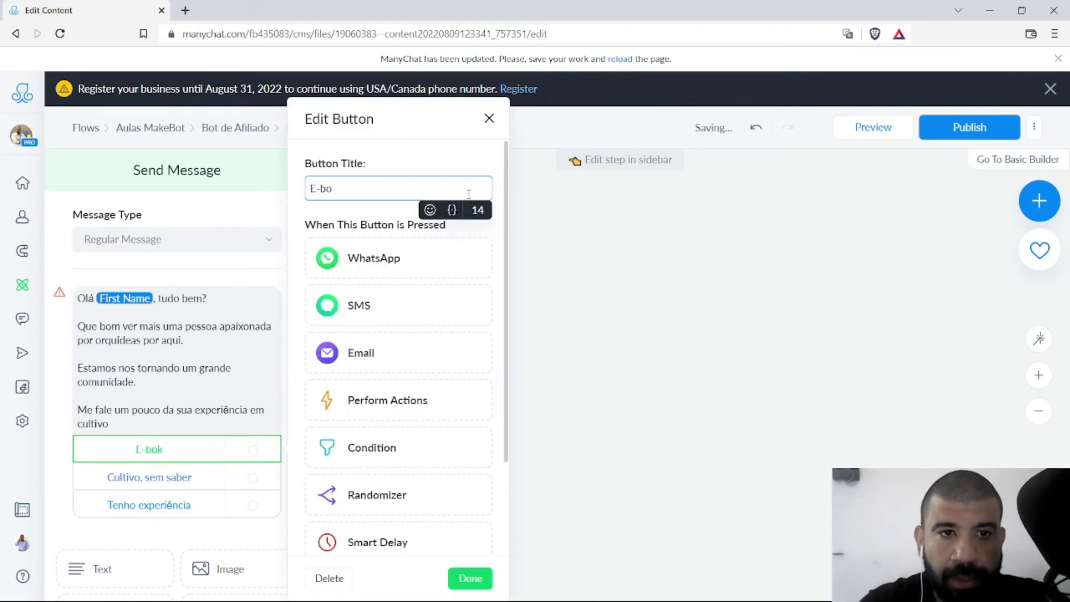
{"action": "type", "text": "ok com 20 receitas"}
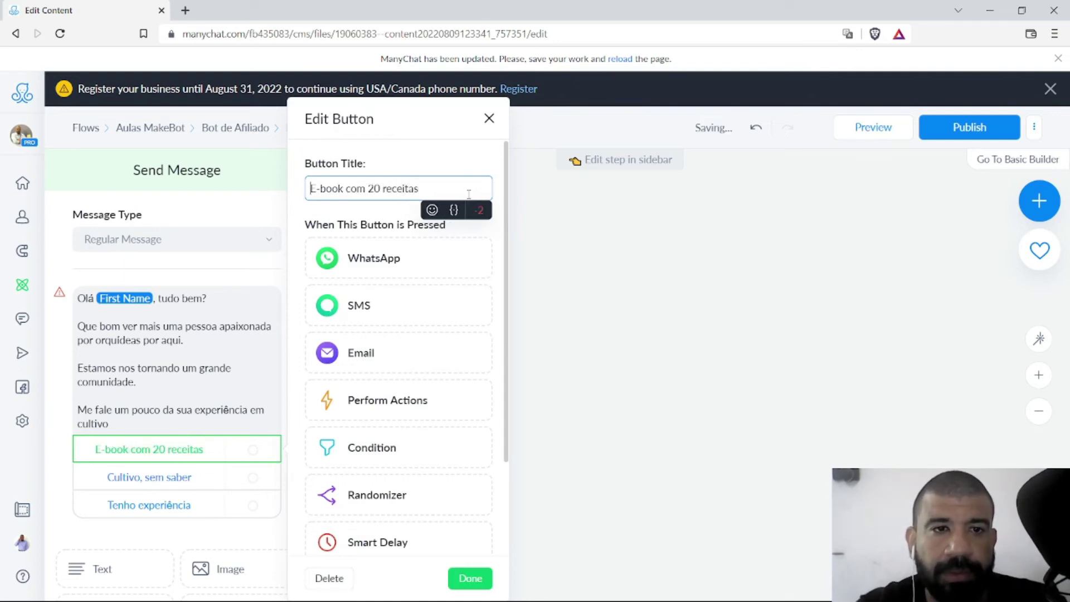
Step: Shorten the first button's title to "E-book Receitas"
{"action": "key", "text": "shift+Left"}
{"action": "key", "text": "shift+Left"}
{"action": "key", "text": "shift+Left"}
{"action": "key", "text": "Right"}
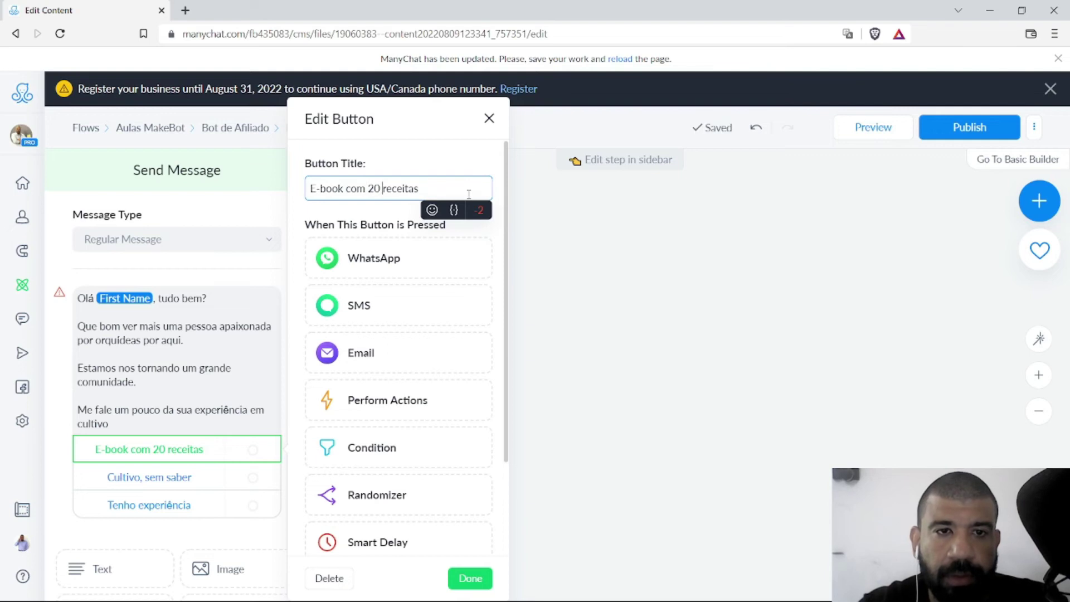
{"action": "key", "text": "shift+Left"}
{"action": "key", "text": "shift+Left"}
{"action": "key", "text": "shift+Left"}
{"action": "key", "text": "shift+Left"}
{"action": "key", "text": "shift+Left"}
{"action": "key", "text": "shift+Left"}
{"action": "key", "text": "shift+Left"}
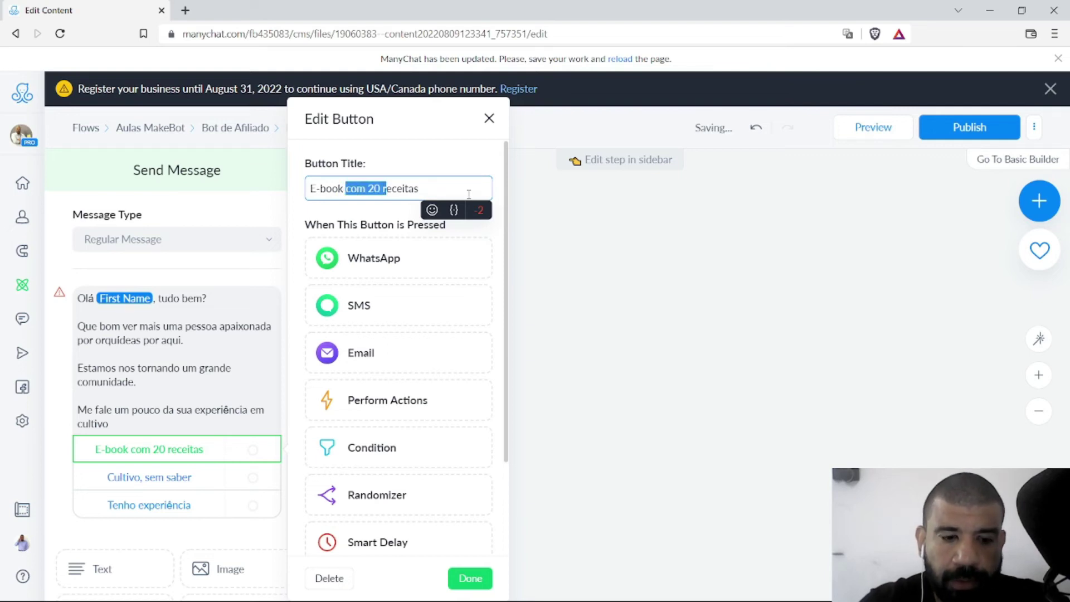
{"action": "type", "text": "Receitas Fratis"}
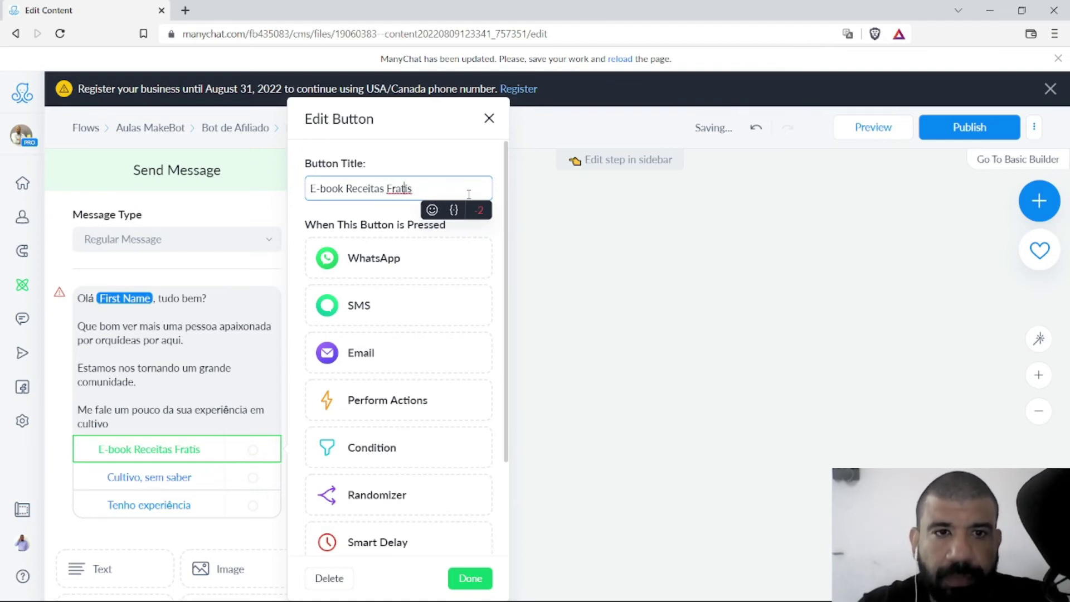
{"action": "key", "text": "BackSpace"}
{"action": "key", "text": "BackSpace"}
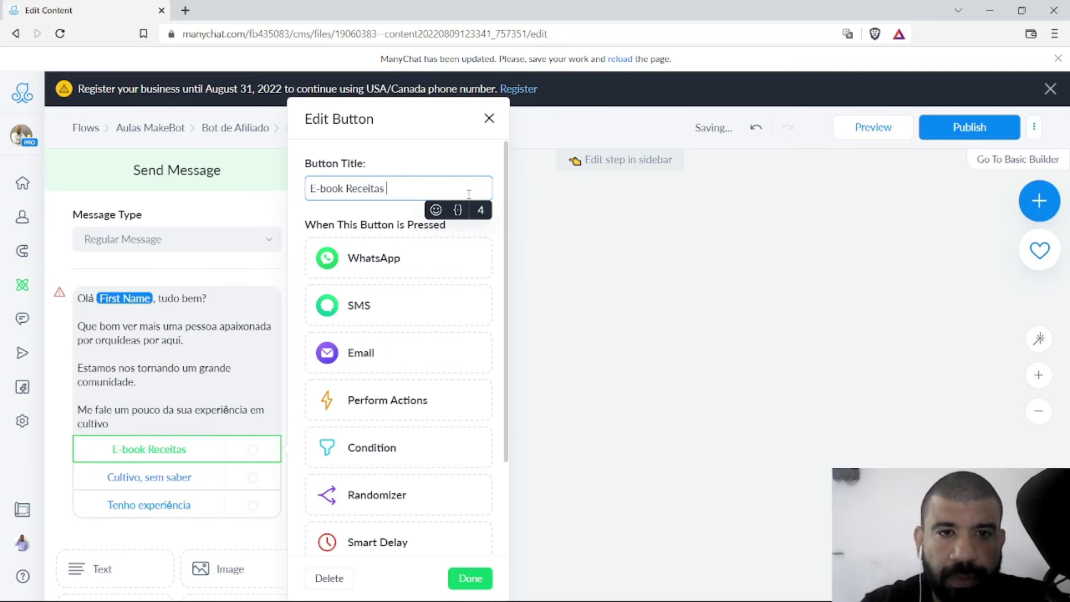
Step: Replace the wording after "E-book" so the first button's title reads "E-book GRATIS"
{"action": "key", "text": "shift+Left"}
{"action": "key", "text": "shift+Left"}
{"action": "key", "text": "shift+Left"}
{"action": "key", "text": "shift+Left"}
{"action": "key", "text": "shift+Left"}
{"action": "key", "text": "shift+Left"}
{"action": "key", "text": "shift+Left"}
{"action": "key", "text": "shift+Left"}
{"action": "key", "text": "shift+Left"}
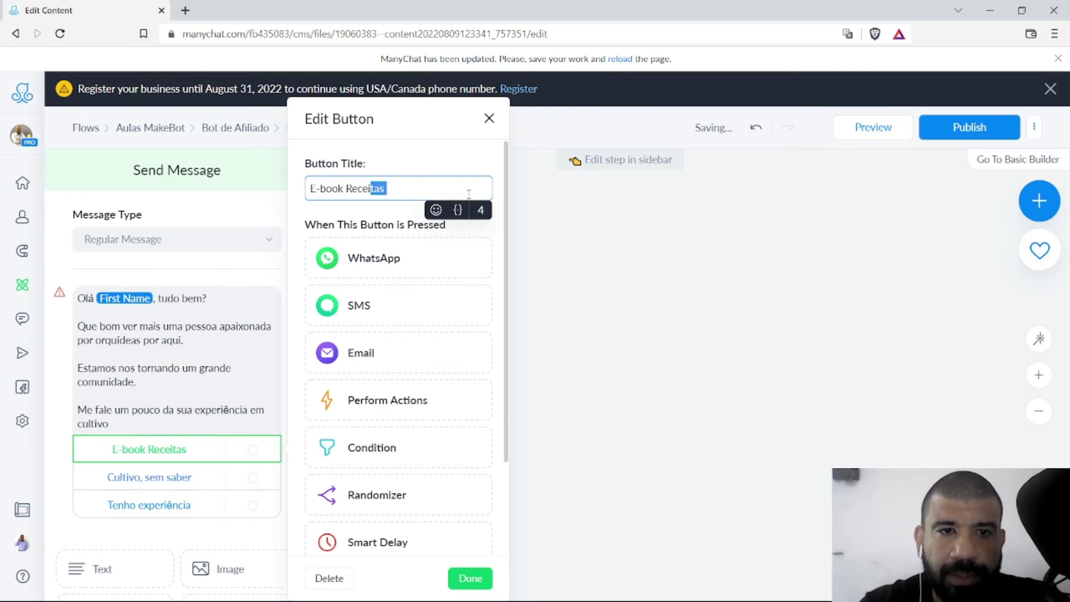
{"action": "type", "text": "GRATIS"}
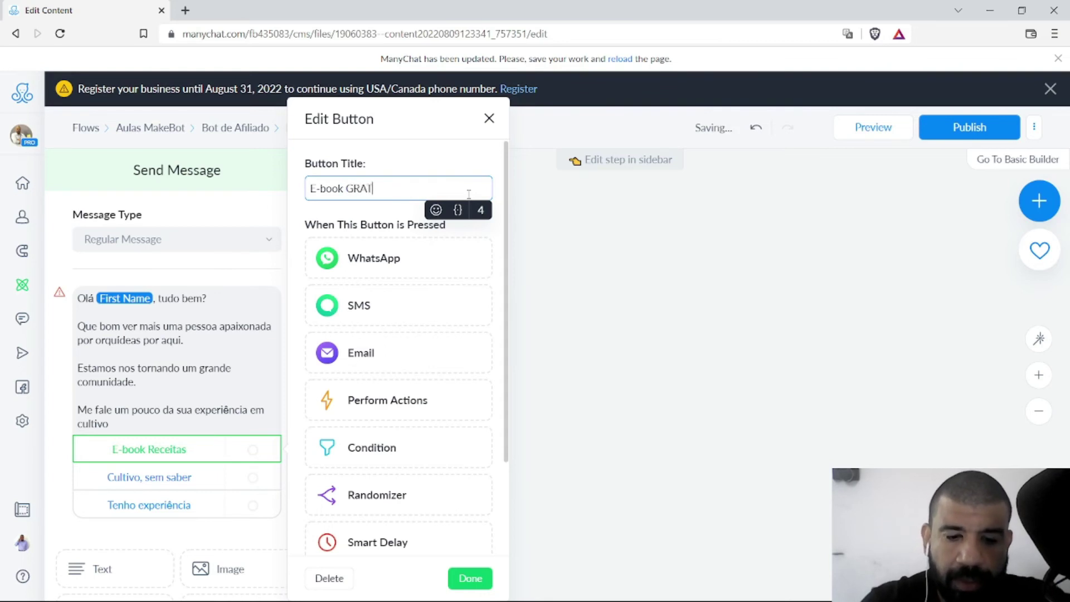
{"action": "left_click", "coordinate": [576, 265]}
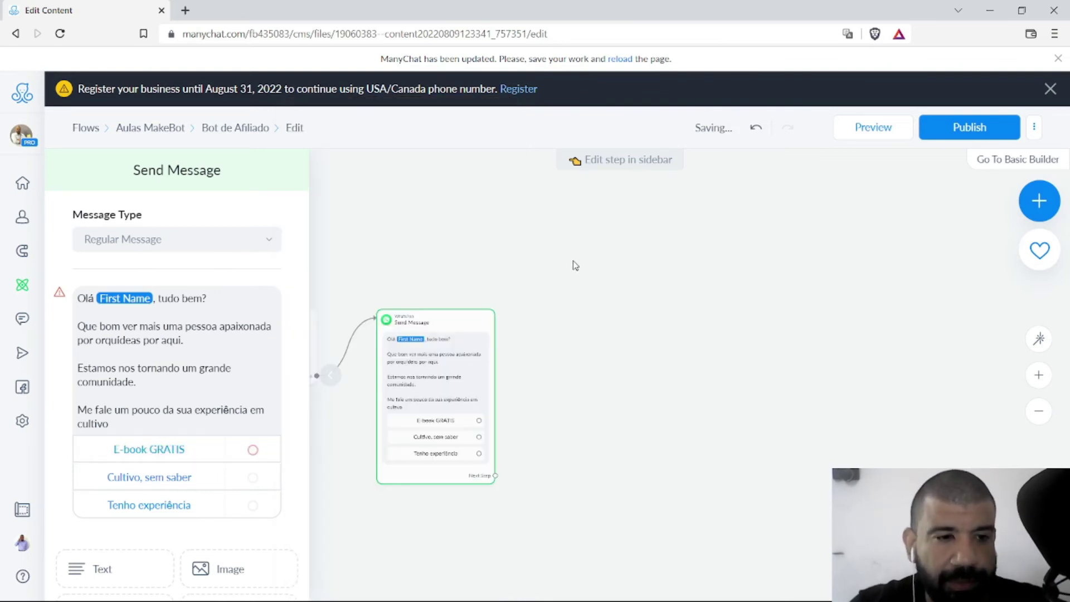
Step: Delete the "Cultivo, sem saber" button and retitle the "Tenho experiência" button as "Solução Completa"
{"action": "left_click", "coordinate": [186, 482]}
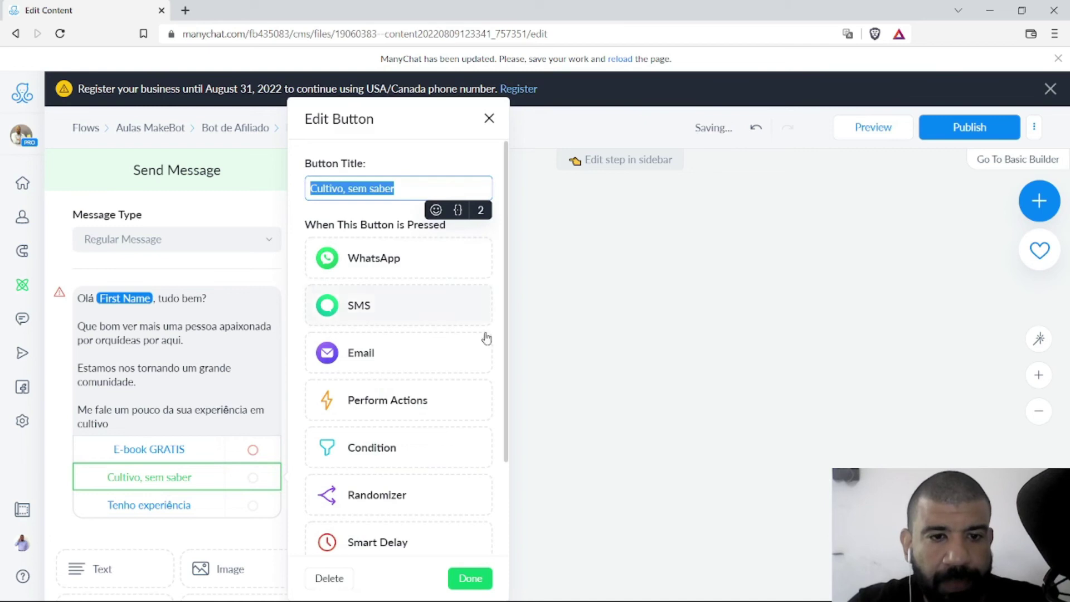
{"action": "left_click", "coordinate": [329, 578]}
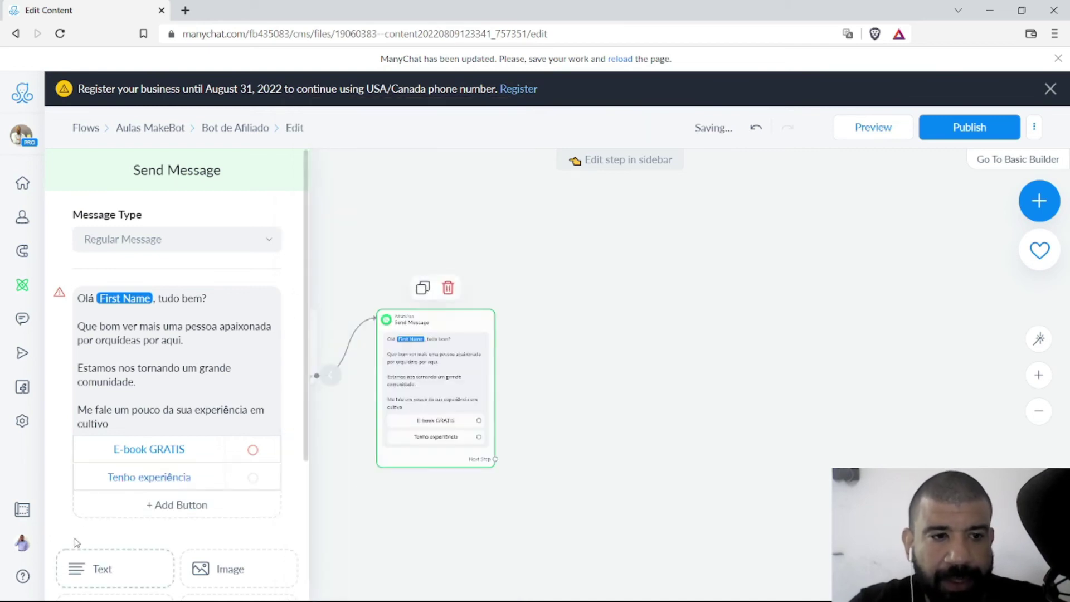
{"action": "left_click", "coordinate": [179, 477]}
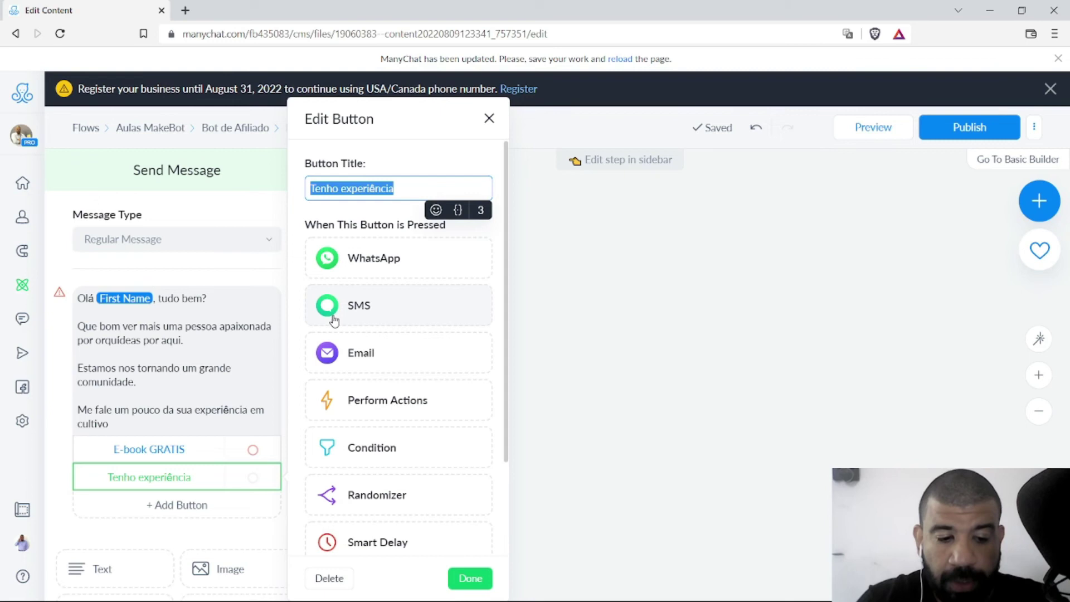
{"action": "type", "text": "Solução"}
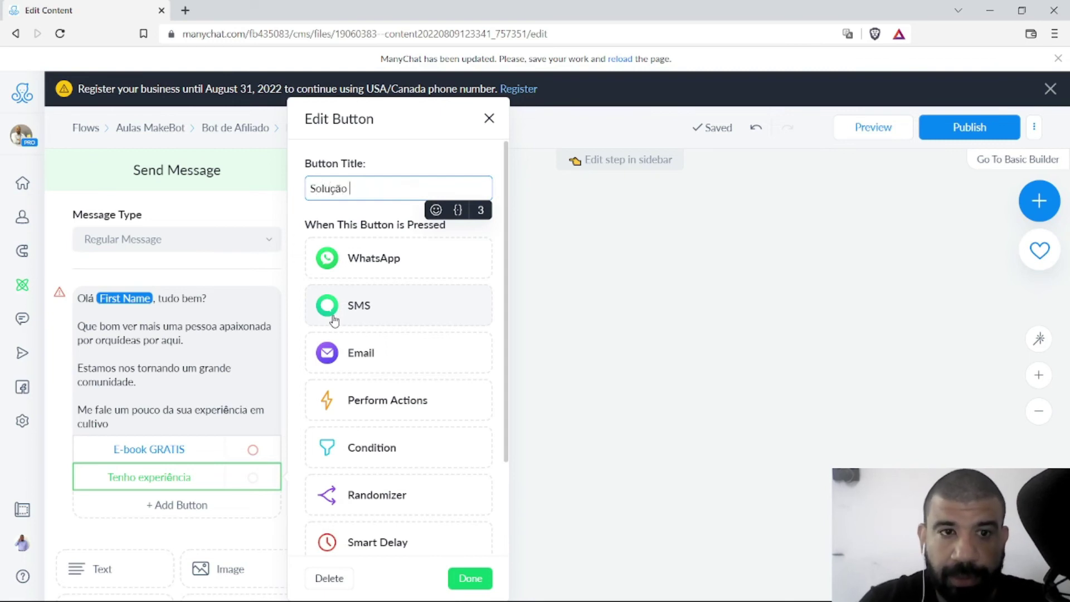
{"action": "type", "text": " COmp"}
{"action": "key", "text": "BackSpace"}
{"action": "key", "text": "BackSpace"}
{"action": "key", "text": "BackSpace"}
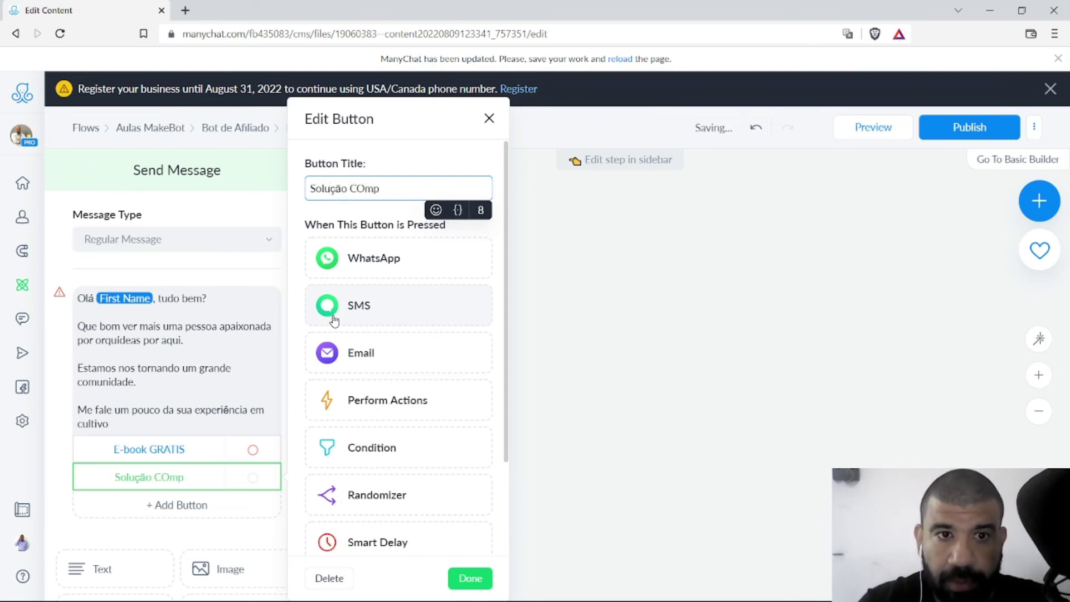
{"action": "type", "text": "ompleta"}
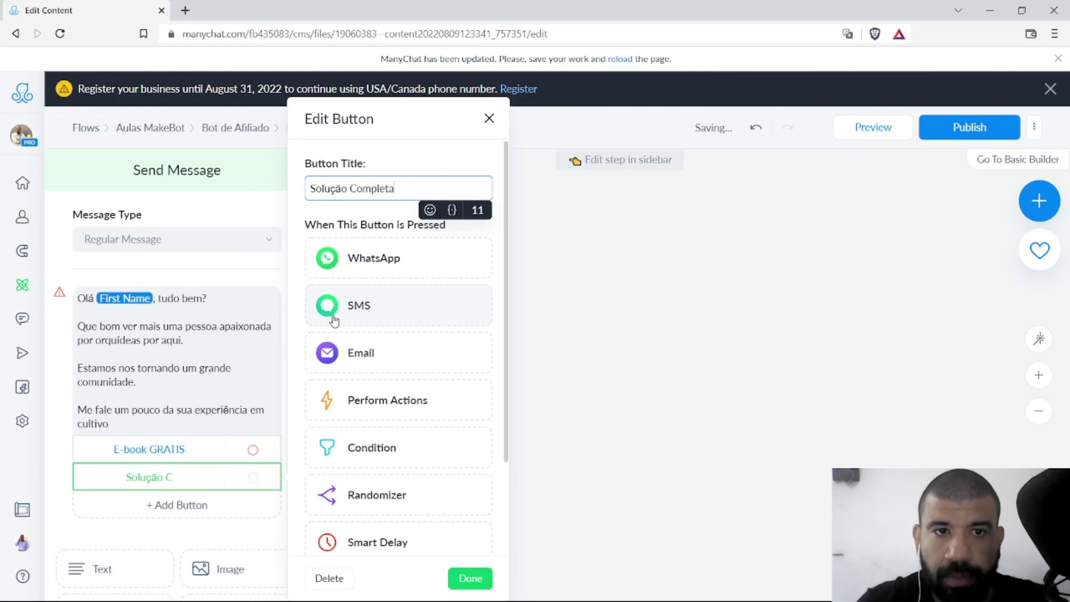
{"action": "left_click", "coordinate": [470, 578]}
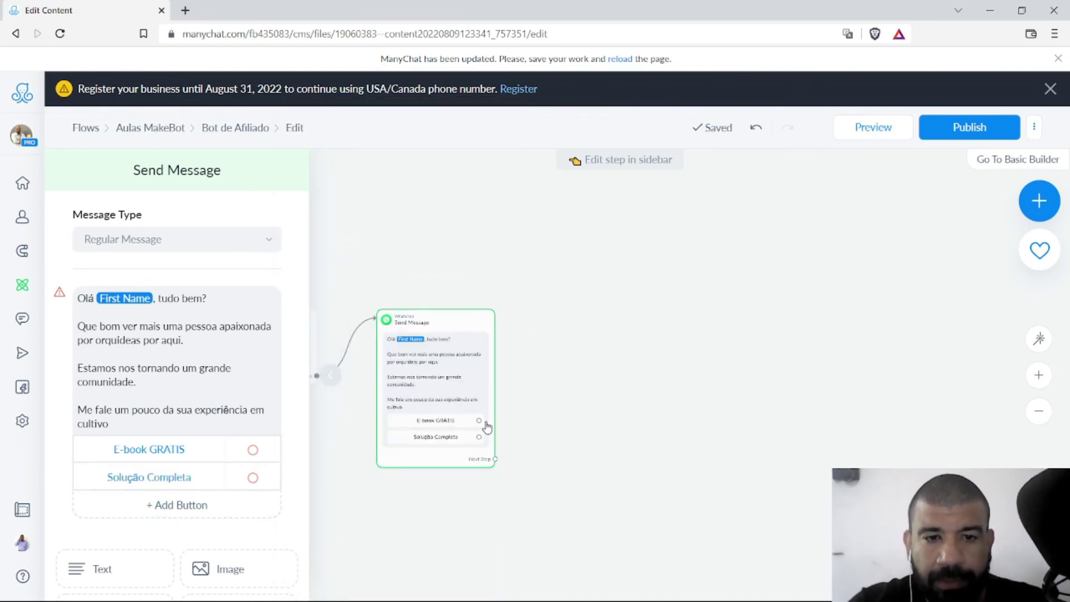
Step: Connect the "E-book GRATIS" and "Solução Completa" buttons each to its own new WhatsApp message
{"action": "left_click_drag", "start_coordinate": [479, 422], "coordinate": [602, 267]}
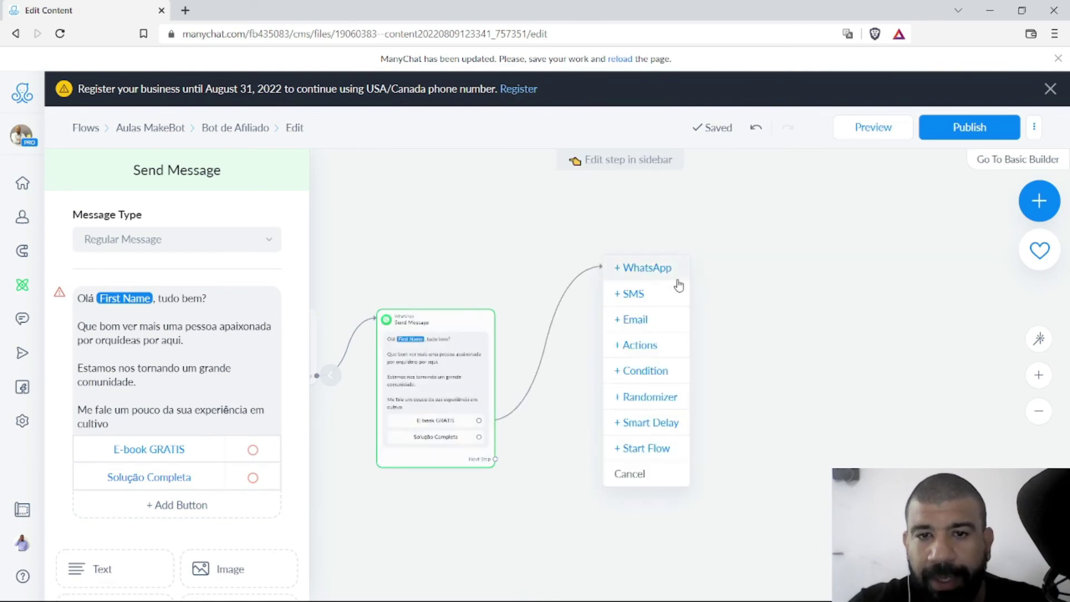
{"action": "left_click", "coordinate": [637, 268]}
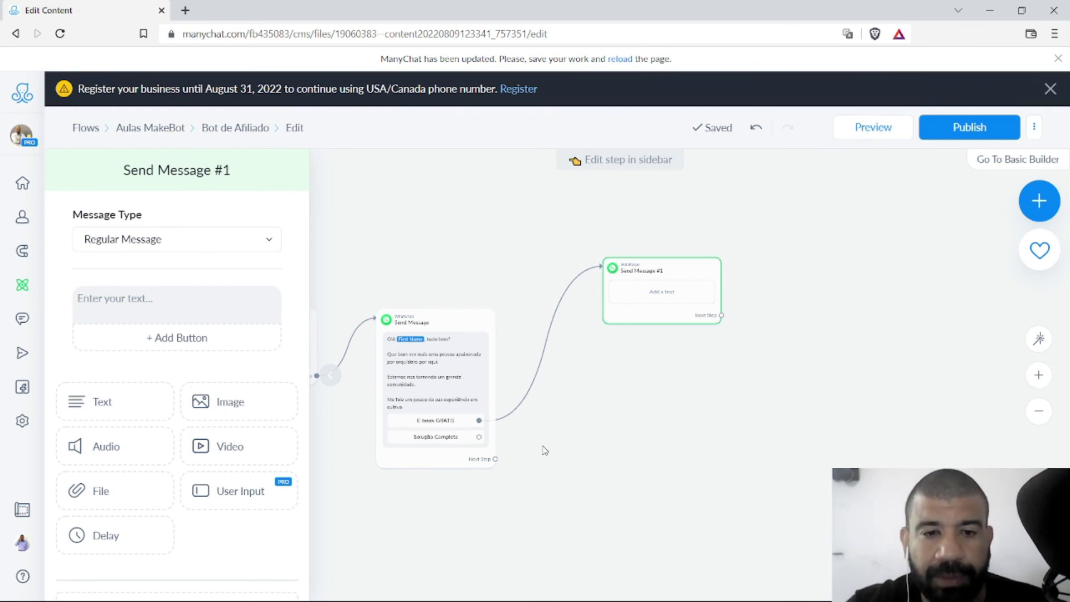
{"action": "left_click_drag", "start_coordinate": [479, 437], "coordinate": [617, 403]}
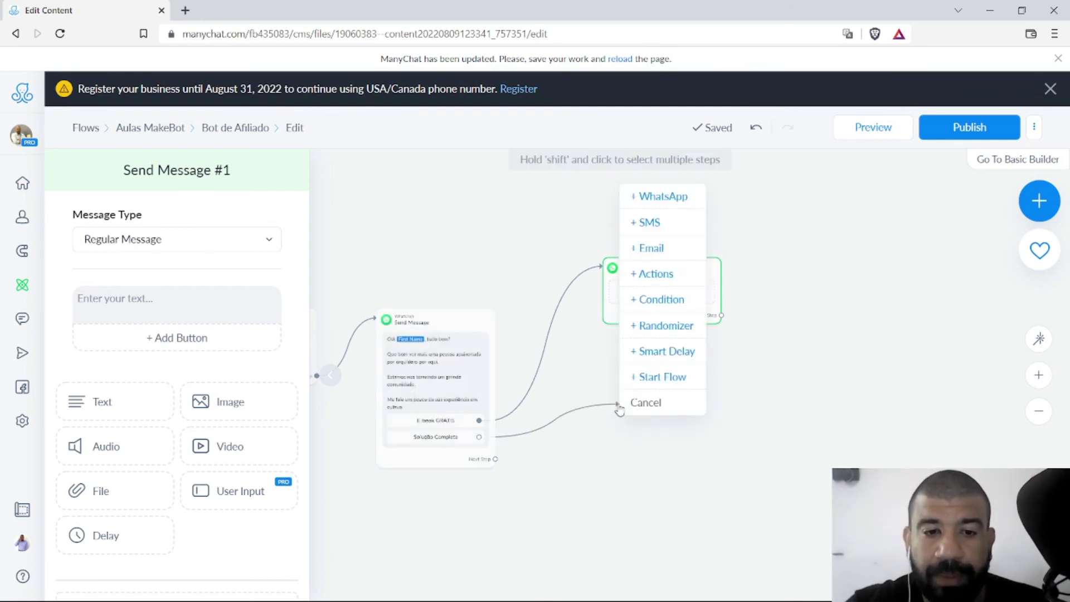
{"action": "left_click", "coordinate": [685, 201]}
Step: Write "Resumo" and, after a blank line, "Link de afiliado" as the text of Send Message #2, ending with an empty line
{"action": "left_click", "coordinate": [170, 303]}
{"action": "type", "text": "Resumo"}
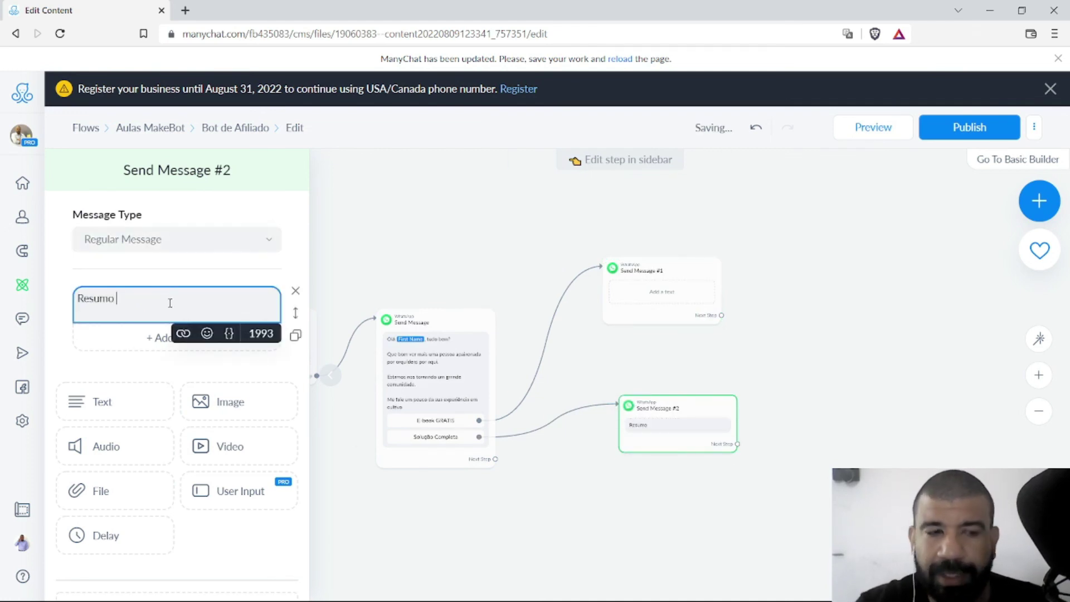
{"action": "key", "text": "Return"}
{"action": "key", "text": "Return"}
{"action": "type", "text": "Link de afilaido"}
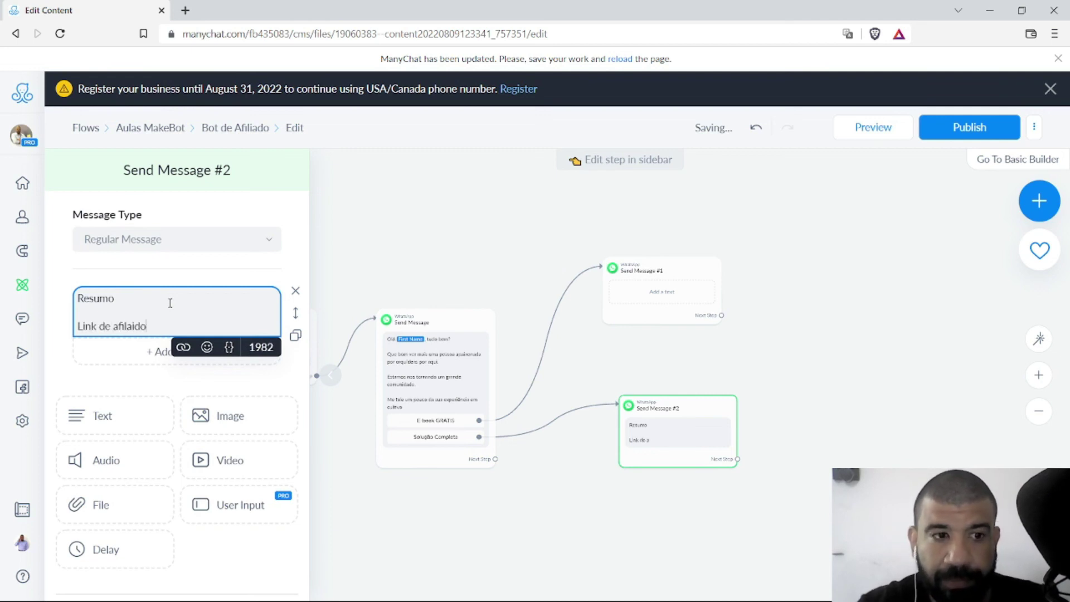
{"action": "key", "text": "BackSpace"}
{"action": "key", "text": "Right"}
{"action": "type", "text": "a"}
{"action": "key", "text": "Return"}
{"action": "key", "text": "Return"}
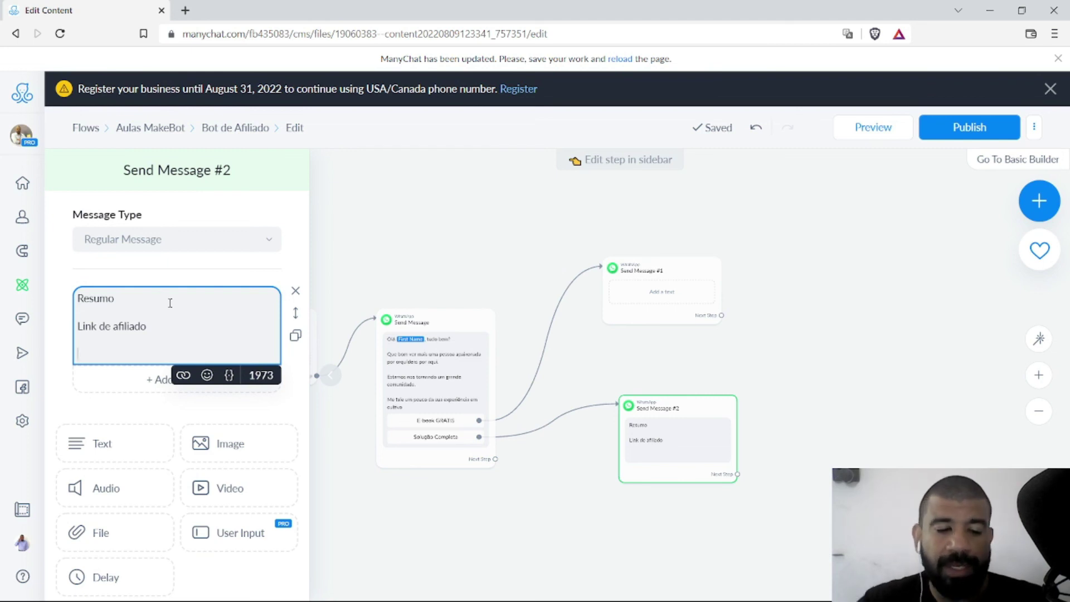
{"action": "key", "text": "Escape"}
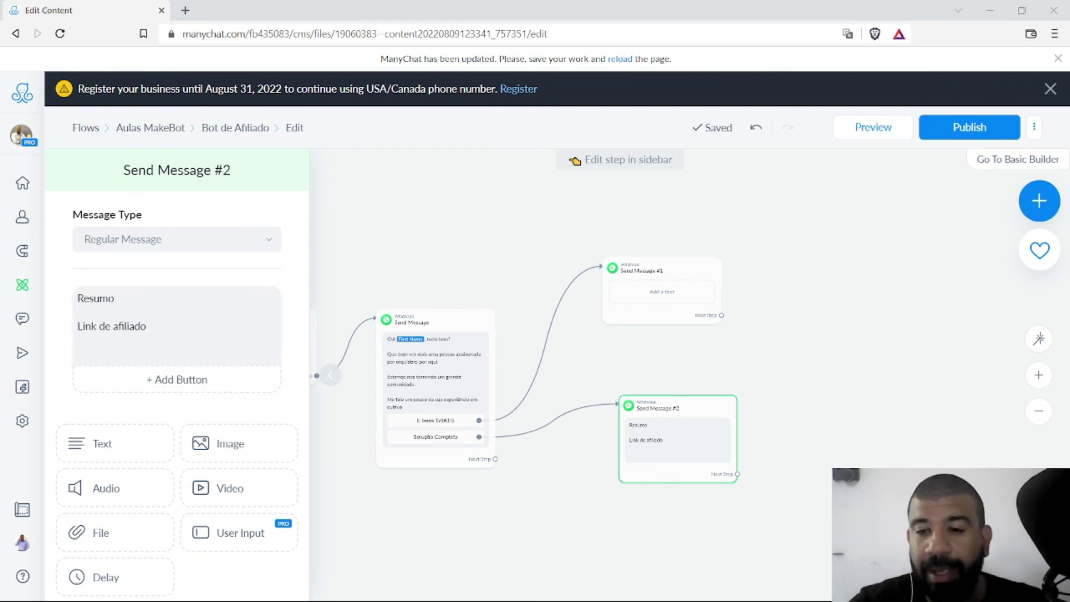
{"action": "left_click", "coordinate": [168, 351]}
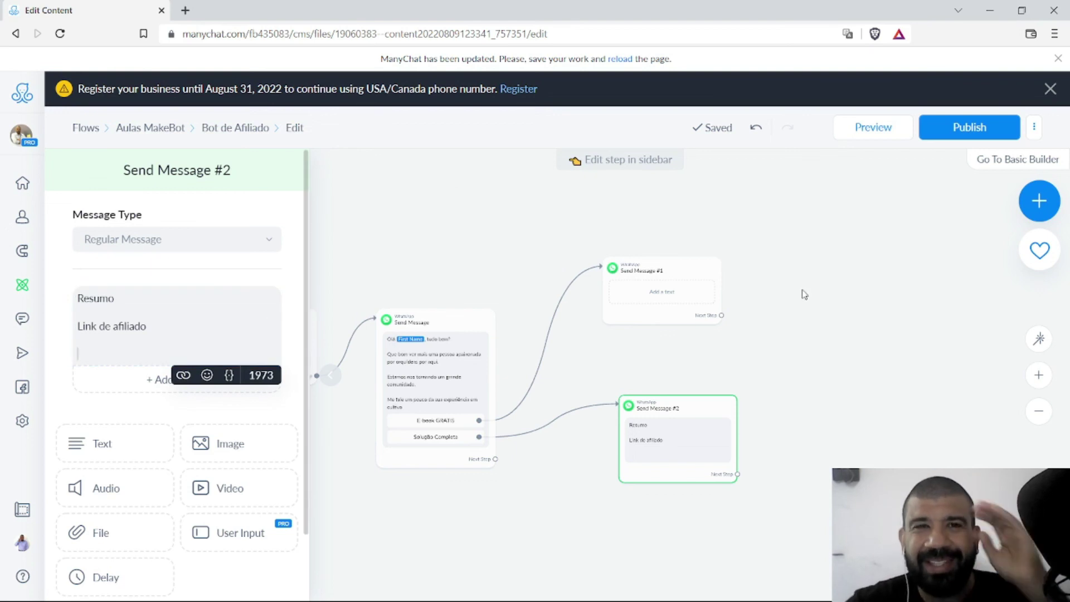